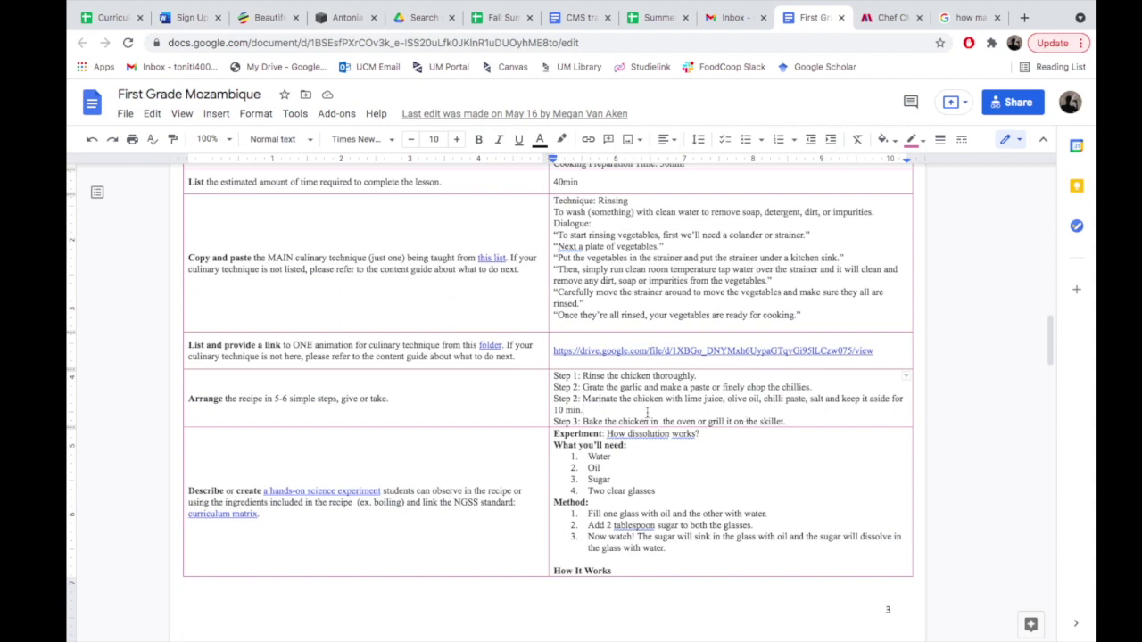
Step: Look through the First Grade Mozambique lesson document, covering its recipe steps, learning objectives and ingredients
{"action": "left_click_drag", "start_coordinate": [588, 410], "coordinate": [585, 398]}
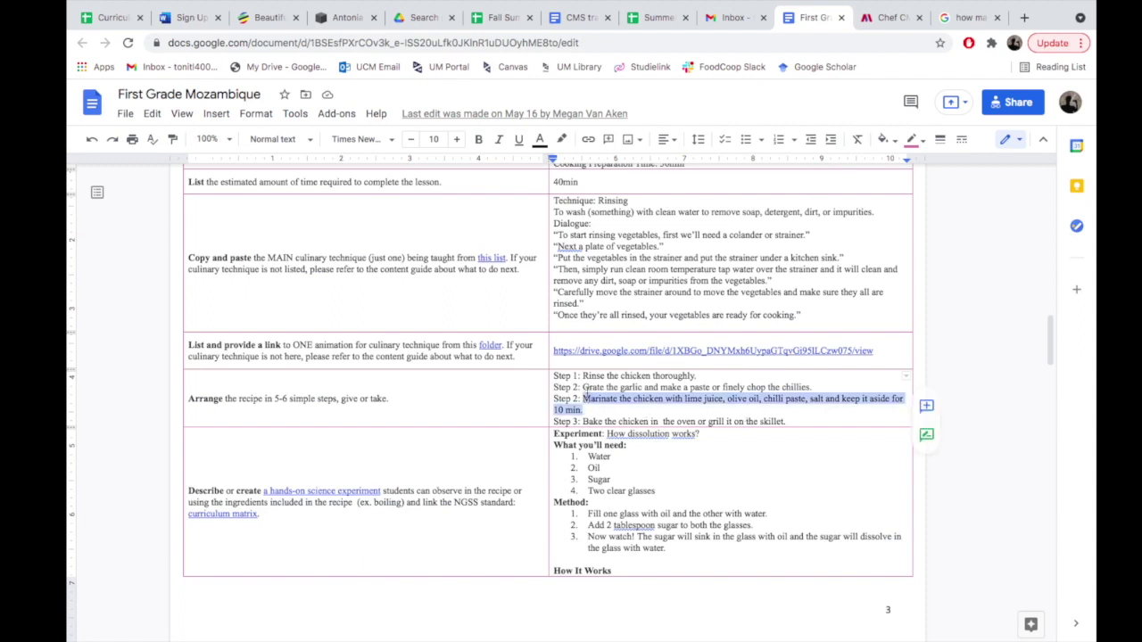
{"action": "left_click", "coordinate": [890, 20]}
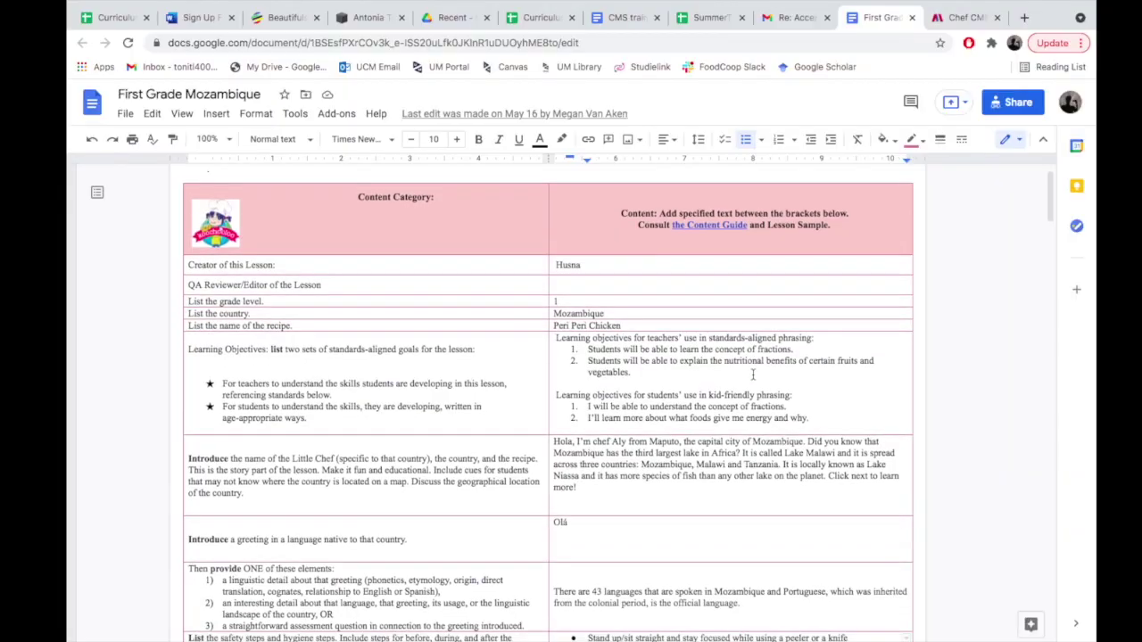
{"action": "scroll", "coordinate": [752, 374], "scroll_direction": "down", "scroll_amount": 1}
{"action": "scroll", "coordinate": [752, 374], "scroll_direction": "down", "scroll_amount": 5}
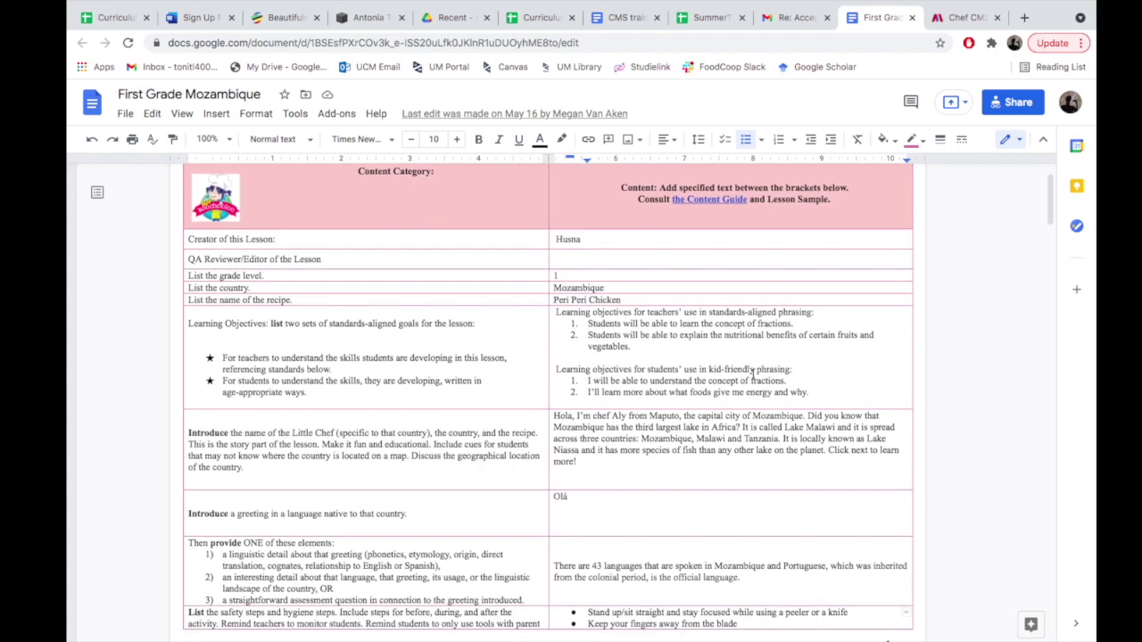
{"action": "scroll", "coordinate": [752, 374], "scroll_direction": "down", "scroll_amount": 6}
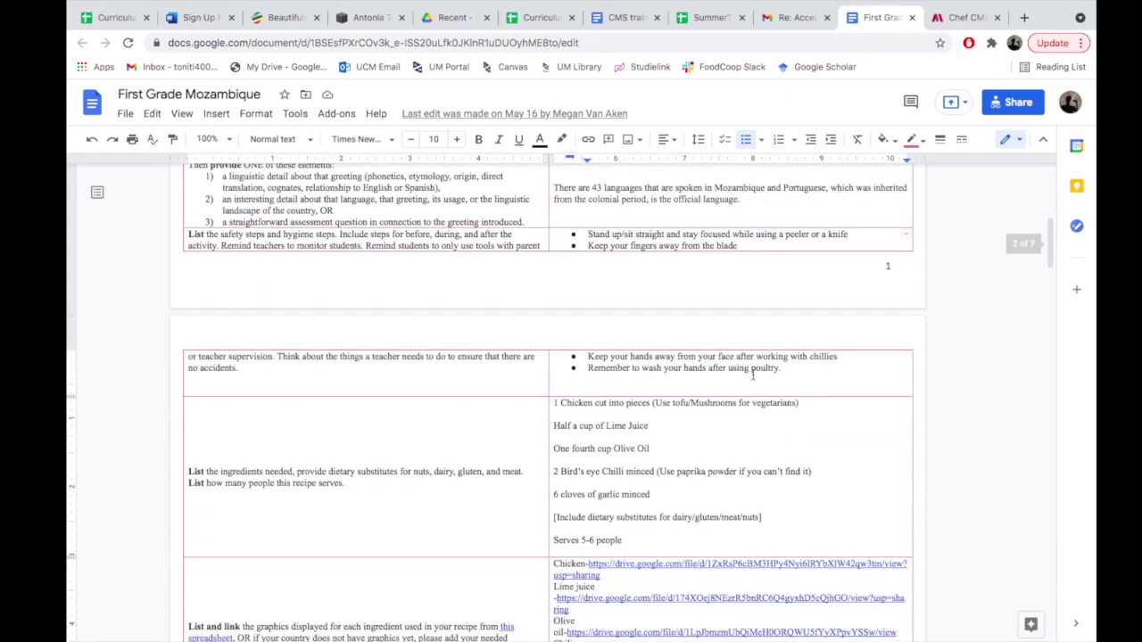
Step: Switch to the Chef Koochooloo CMS, start a new lesson and name it "Mozambique lesson, Grade 1"
{"action": "key", "text": "ctrl+Tab"}
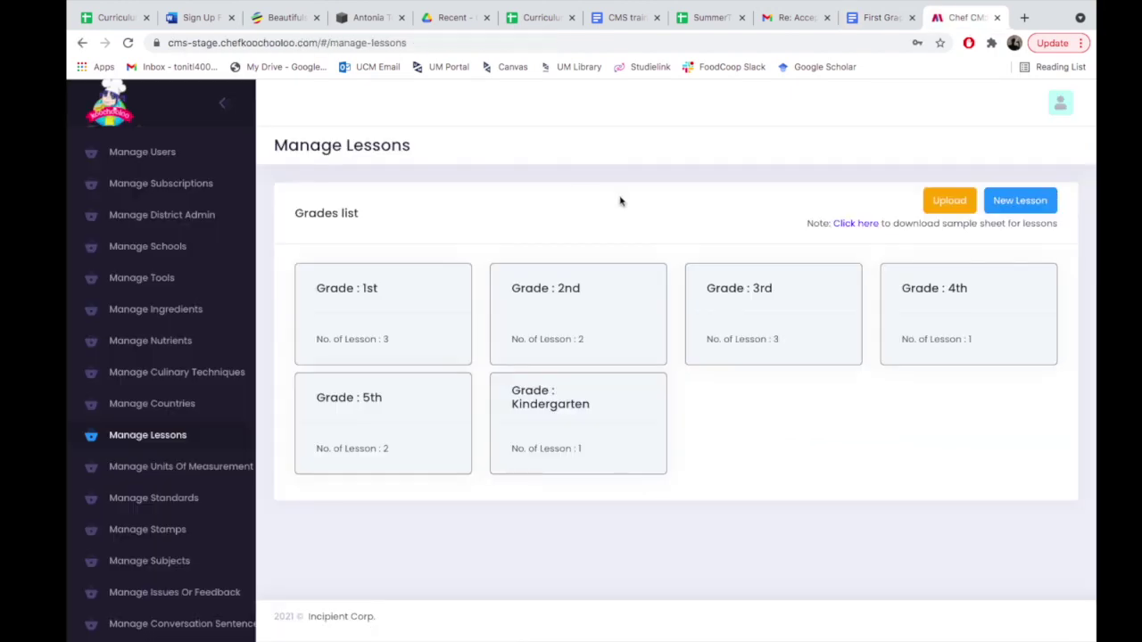
{"action": "left_click", "coordinate": [1017, 201]}
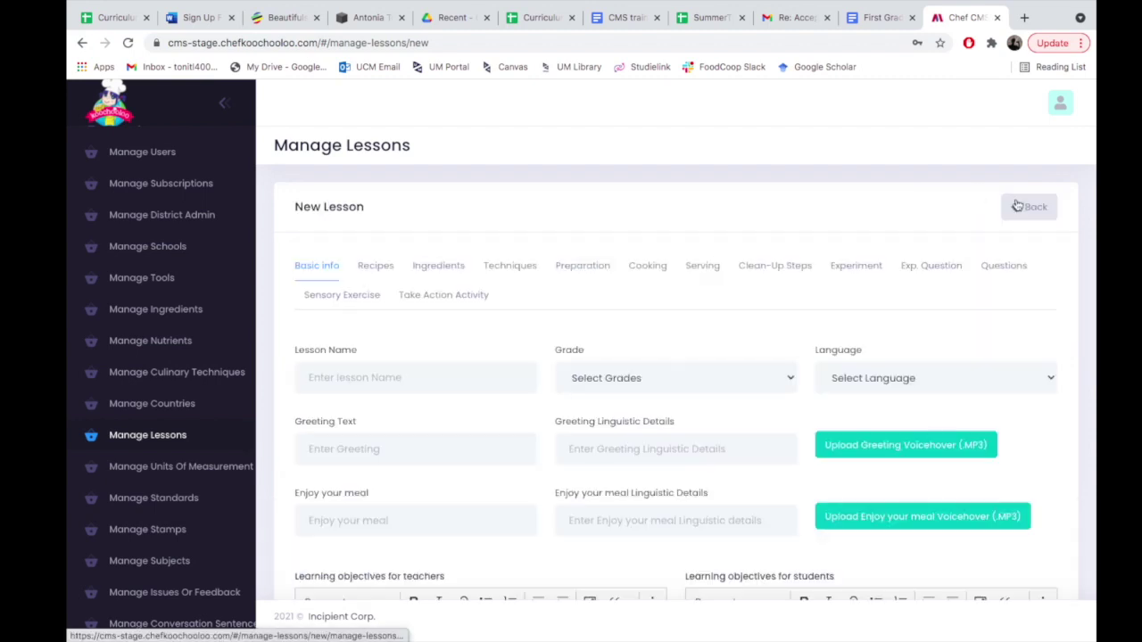
{"action": "scroll", "coordinate": [613, 248], "scroll_direction": "down", "scroll_amount": 1}
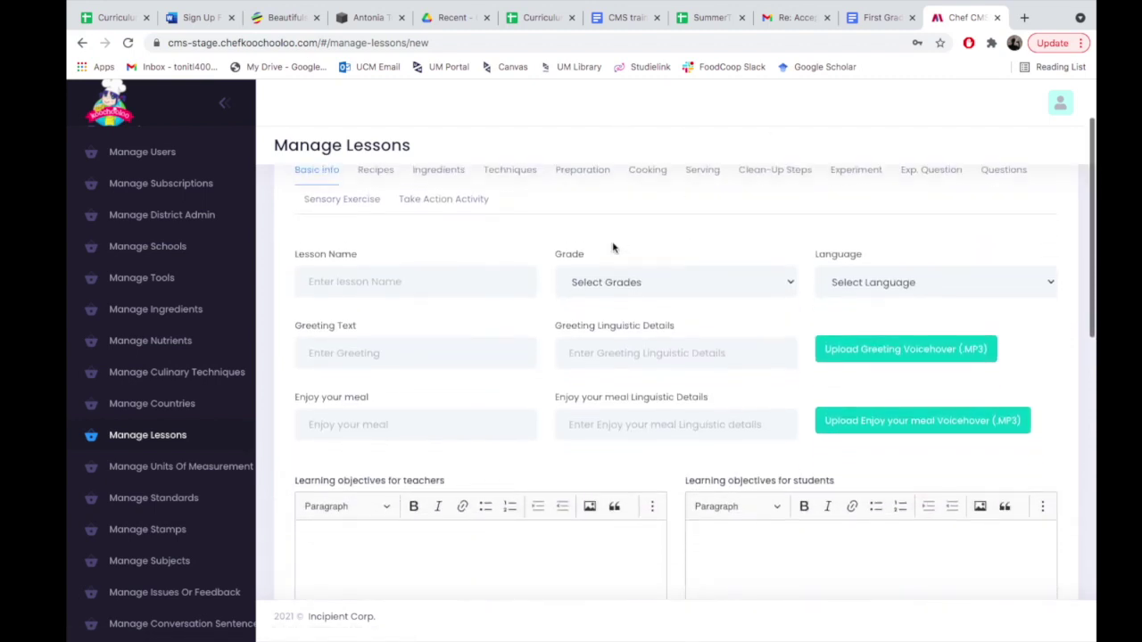
{"action": "scroll", "coordinate": [613, 248], "scroll_direction": "up", "scroll_amount": 1}
{"action": "left_click", "coordinate": [404, 296]}
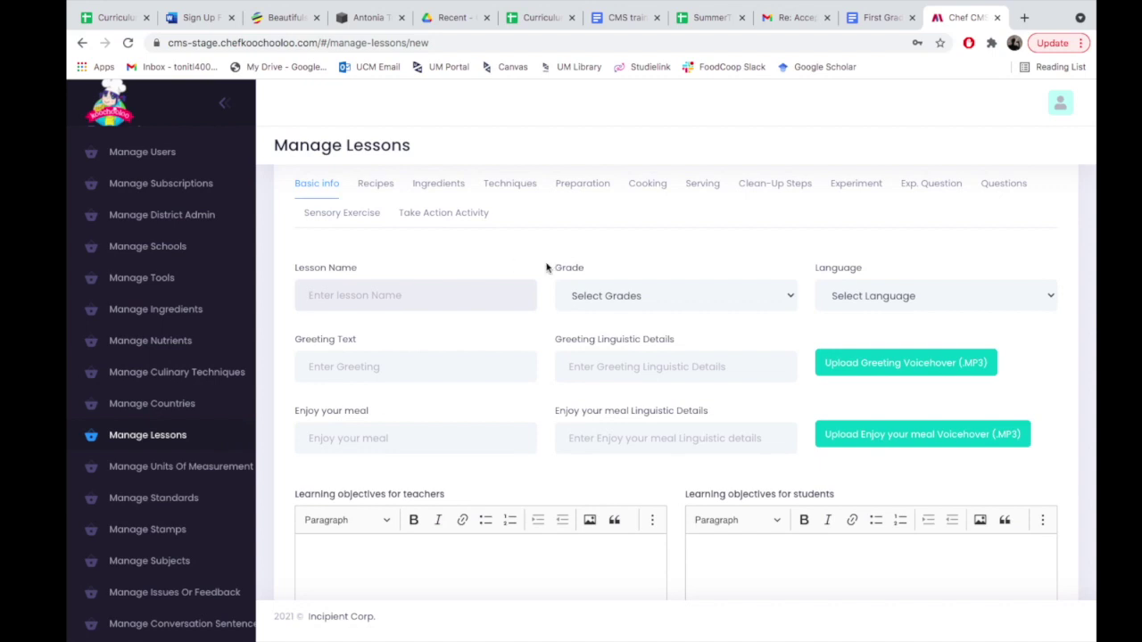
{"action": "type", "text": "Mozambique lesson, Grade"}
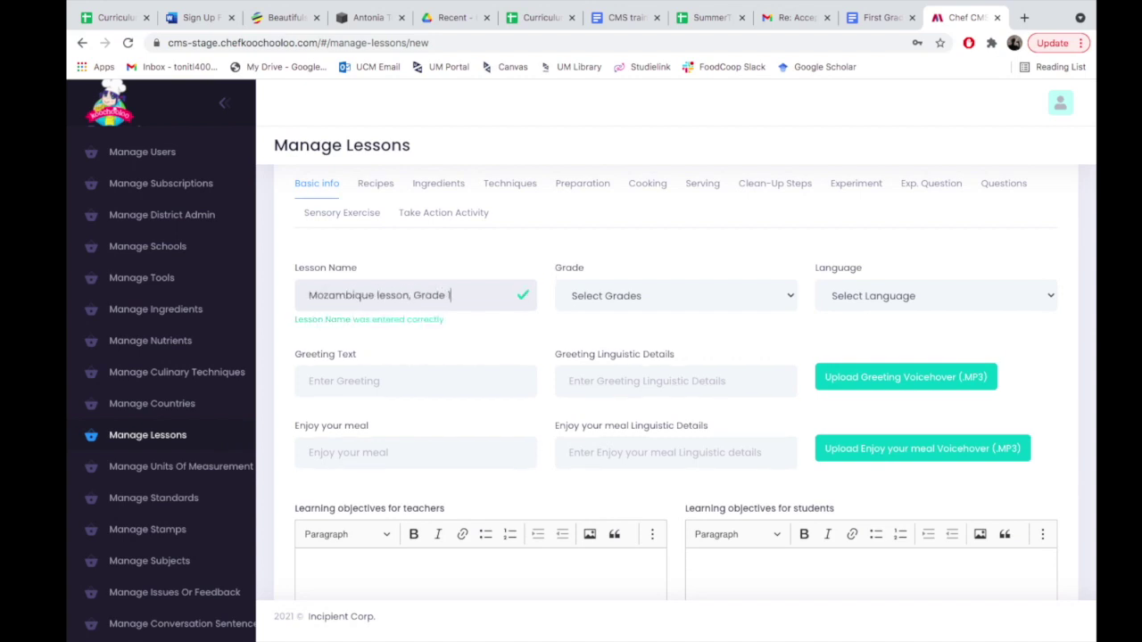
Step: Set the new lesson's grade to 1st and its language to English
{"action": "left_click", "coordinate": [657, 301]}
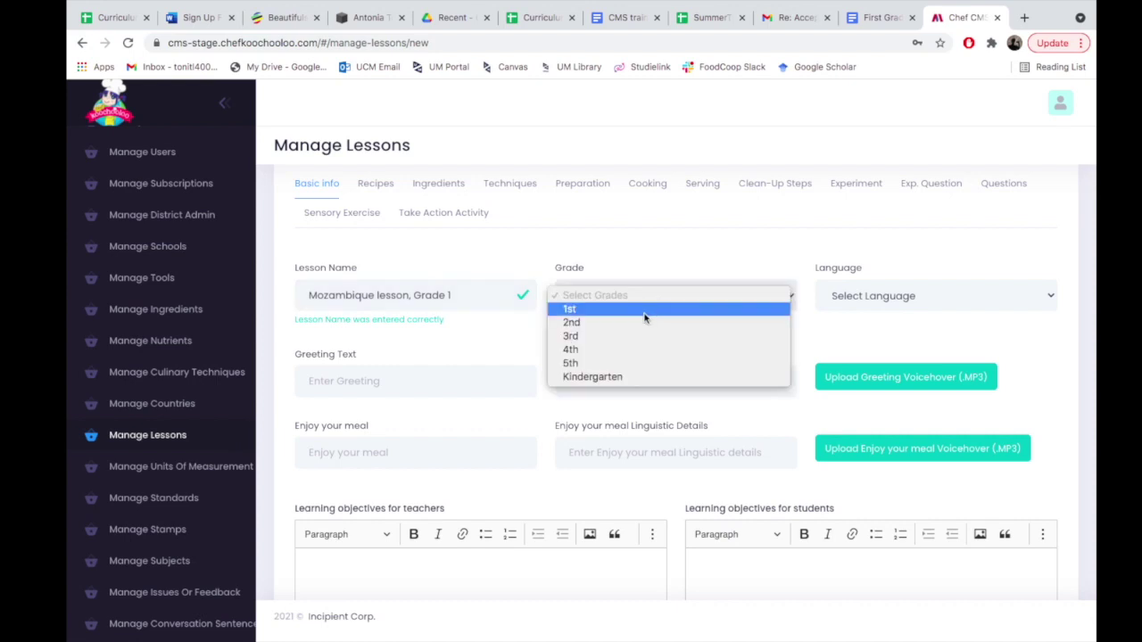
{"action": "left_click", "coordinate": [645, 312]}
{"action": "left_click", "coordinate": [942, 305]}
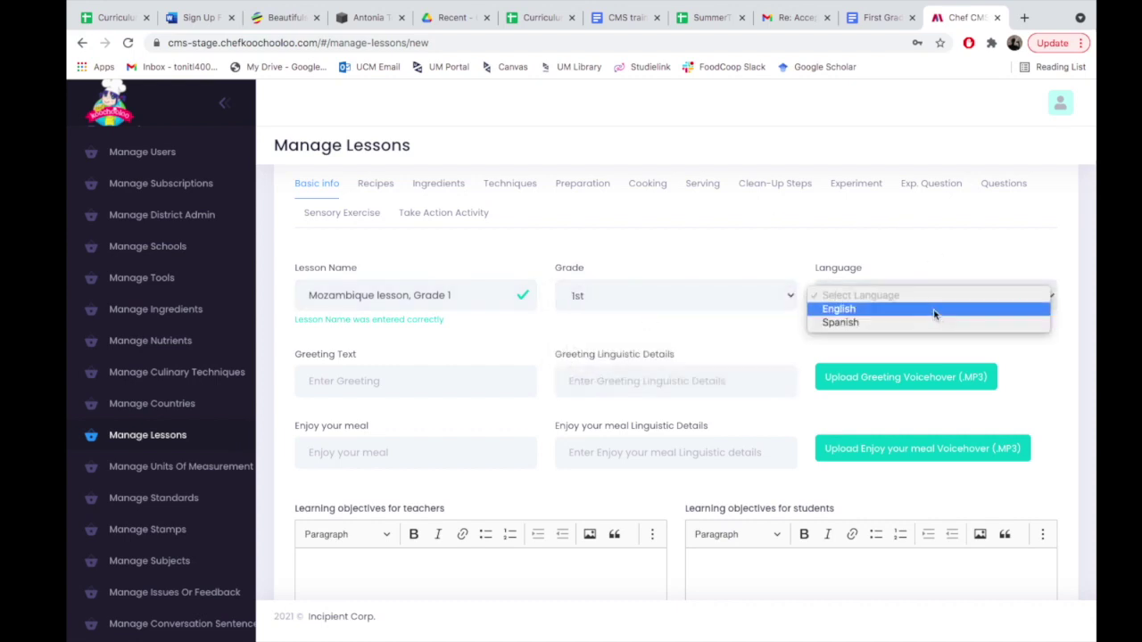
{"action": "left_click", "coordinate": [932, 311]}
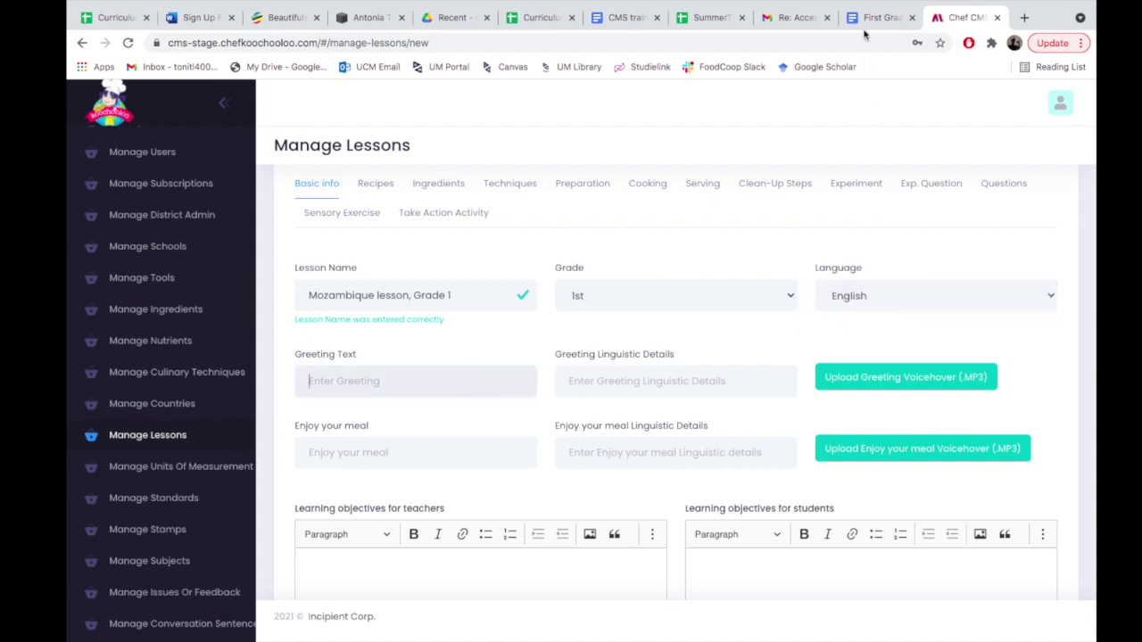
Step: Copy the greeting "Olá" from the Mozambique lesson document into the lesson's greeting text
{"action": "left_click", "coordinate": [868, 21]}
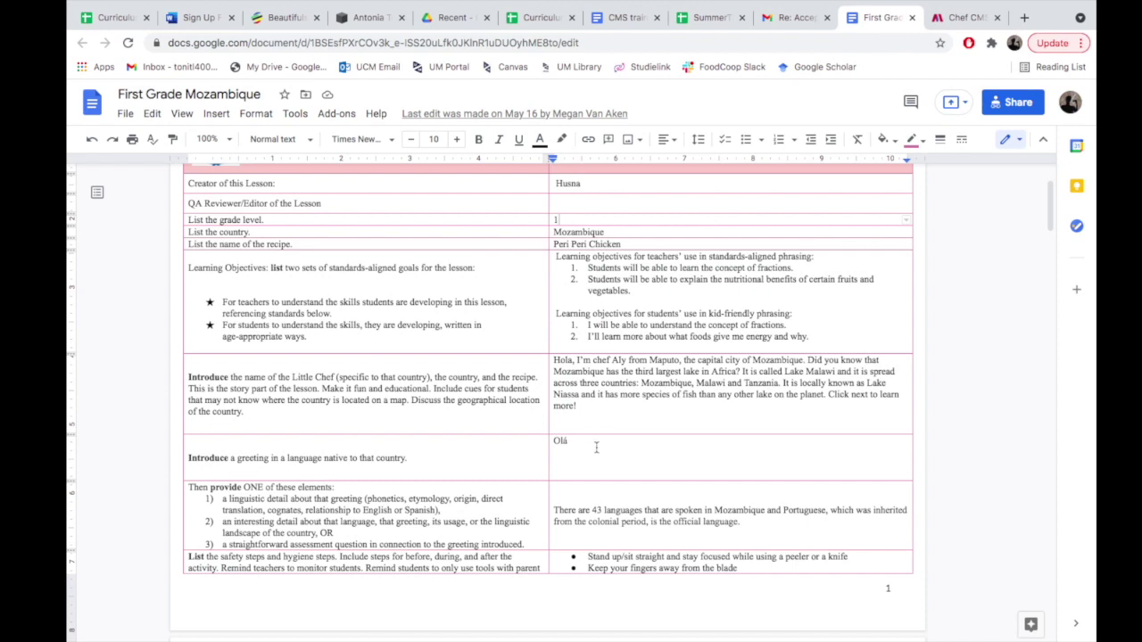
{"action": "double_click", "coordinate": [558, 444]}
{"action": "key", "text": "ctrl+c"}
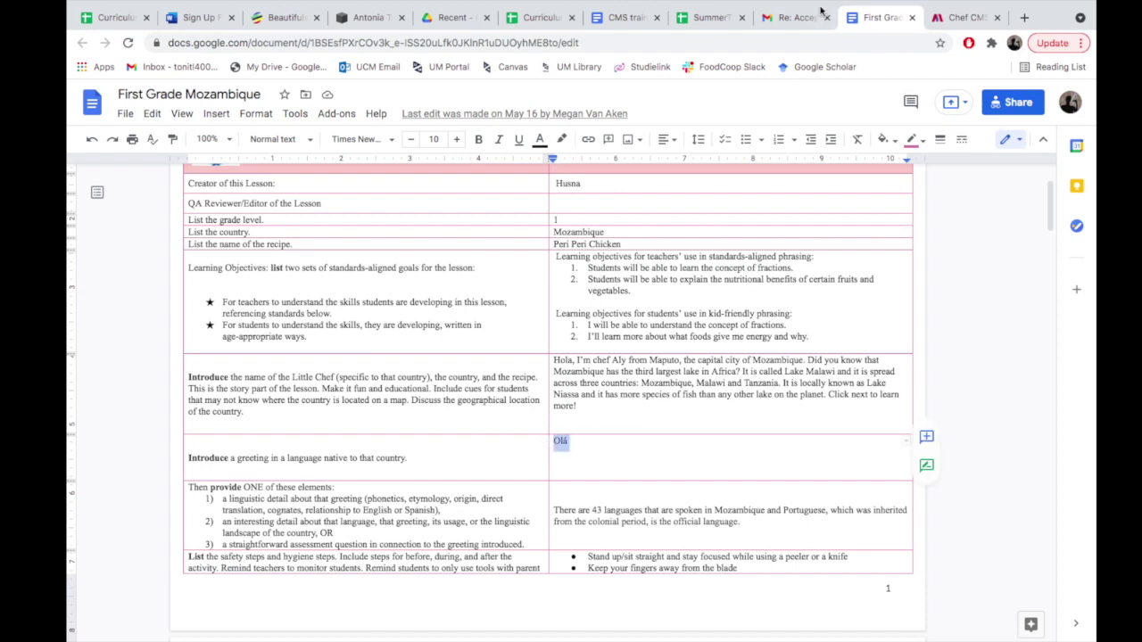
{"action": "left_click", "coordinate": [965, 18]}
{"action": "key", "text": "ctrl+v"}
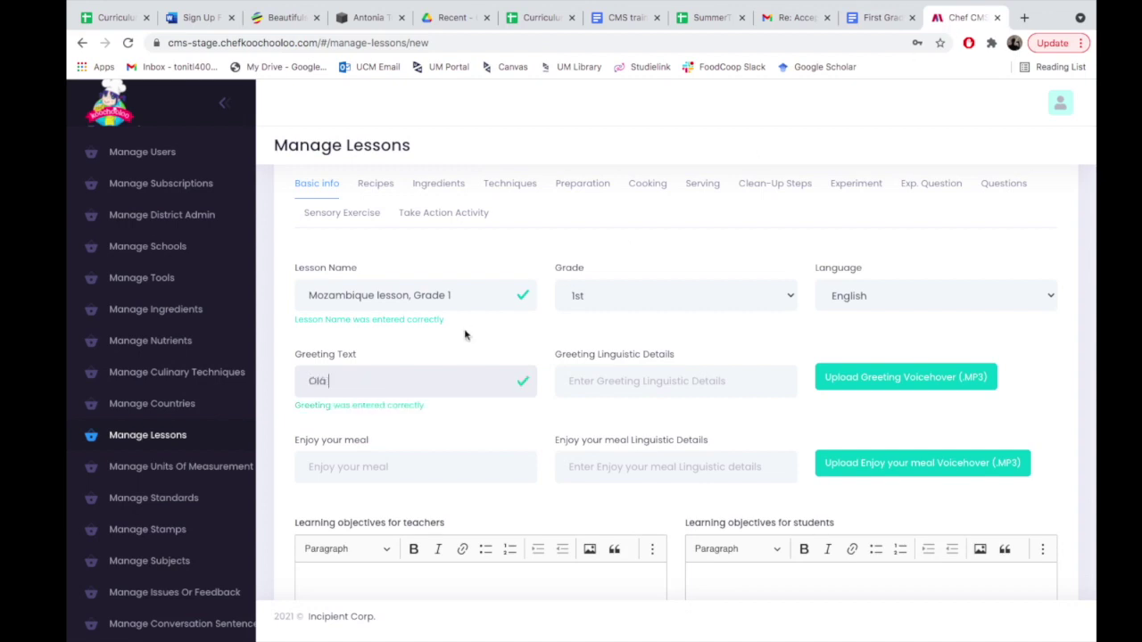
Step: Enter "Olá means hello in Portuguese." as the greeting linguistic details, correcting the language's spelling, and make the greeting text "Olá!"
{"action": "left_click", "coordinate": [609, 380]}
{"action": "key", "text": "ctrl+v"}
{"action": "type", "text": "means hel"}
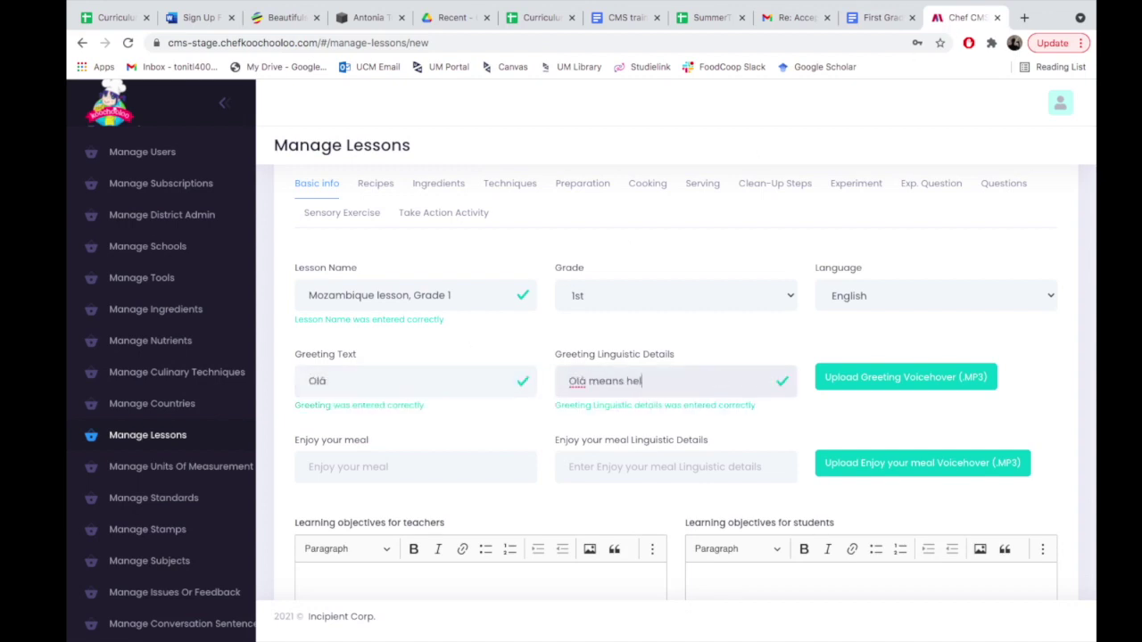
{"action": "type", "text": "lo in Portugeuese."}
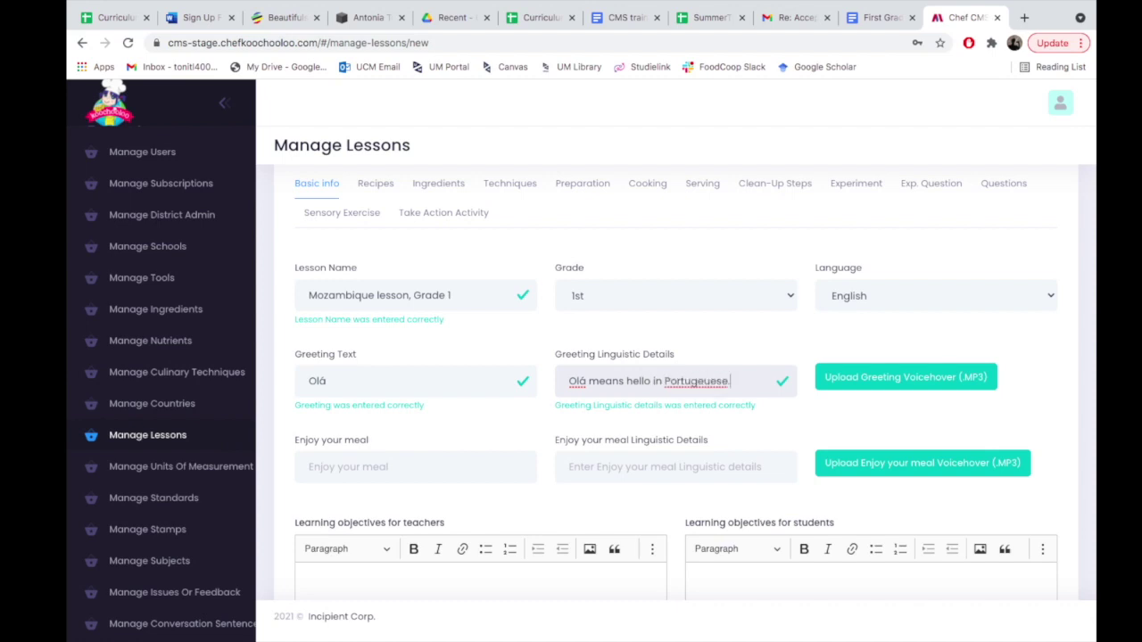
{"action": "right_click", "coordinate": [700, 381]}
{"action": "left_click", "coordinate": [762, 385]}
{"action": "left_click", "coordinate": [444, 383]}
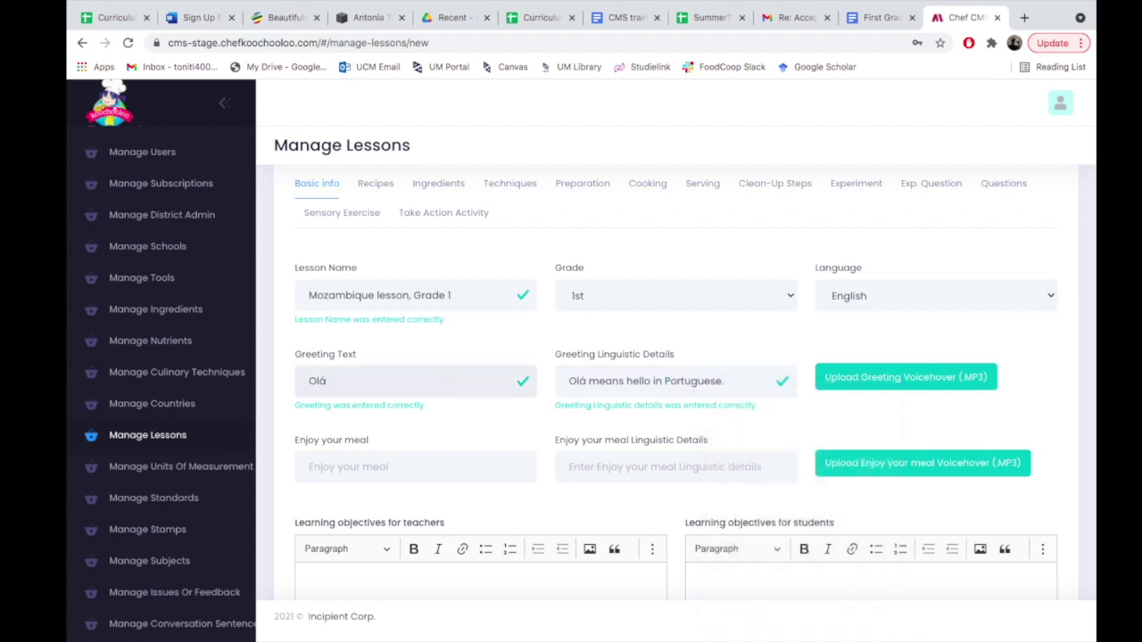
Step: Copy the Portuguese translation of "Enjoy your meal!" from the lesson document into the enjoy-your-meal text, capitalised as "Desfrute de sua refeição!"
{"action": "scroll", "coordinate": [588, 454], "scroll_direction": "down", "scroll_amount": 1}
{"action": "left_click", "coordinate": [477, 379]}
{"action": "left_click", "coordinate": [882, 17]}
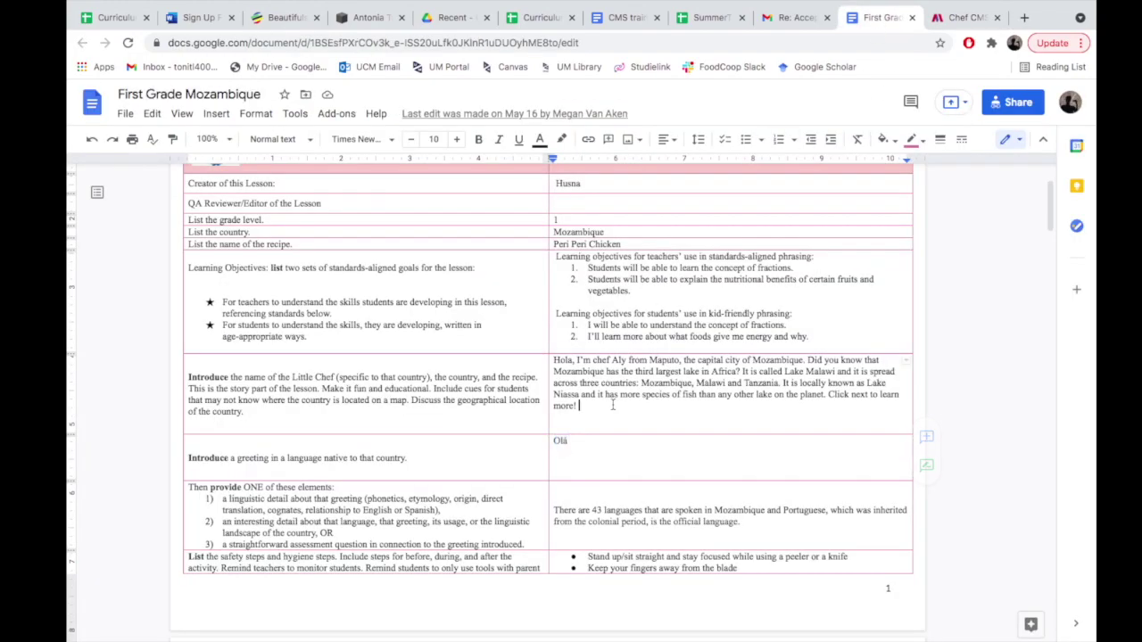
{"action": "scroll", "coordinate": [613, 403], "scroll_direction": "down", "scroll_amount": 4}
{"action": "scroll", "coordinate": [612, 403], "scroll_direction": "down", "scroll_amount": 20}
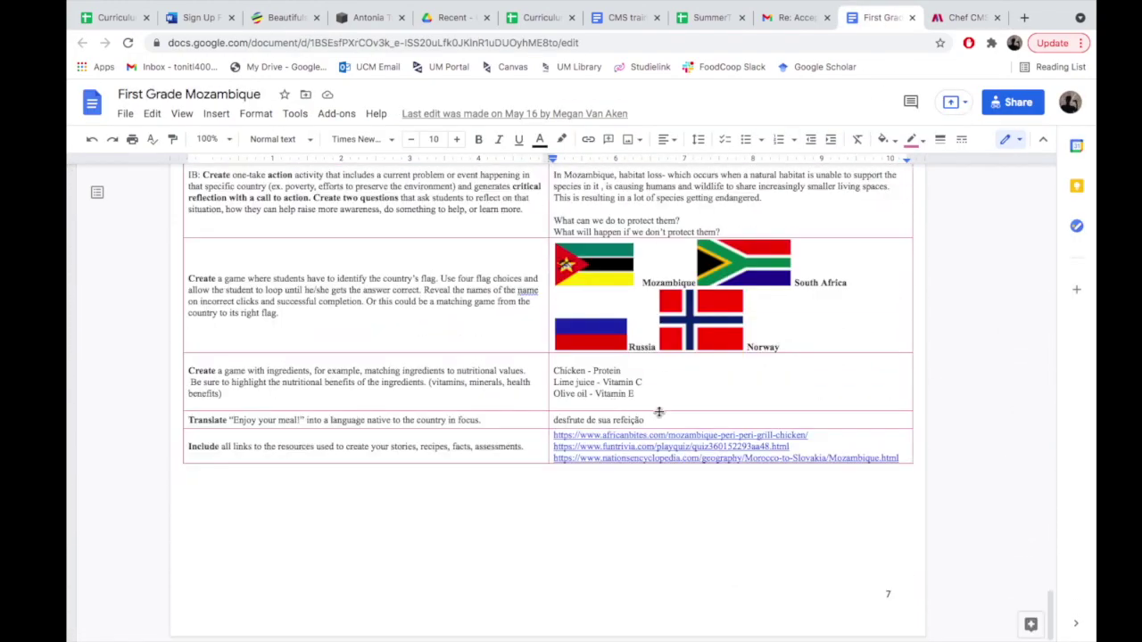
{"action": "left_click_drag", "start_coordinate": [658, 413], "coordinate": [551, 419]}
{"action": "key", "text": "ctrl+c"}
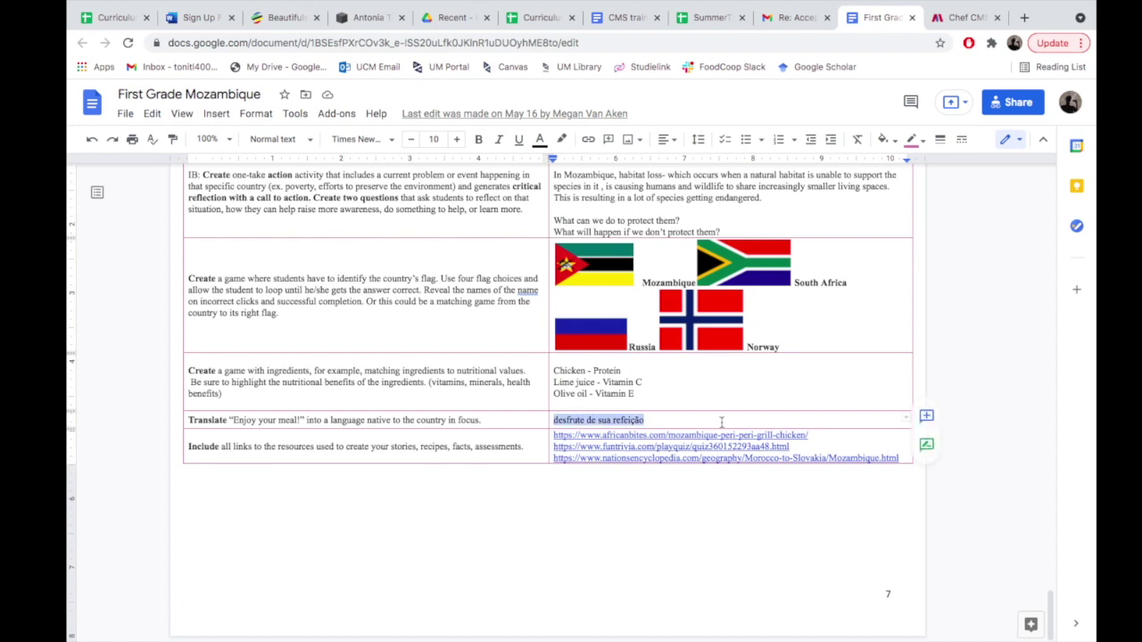
{"action": "left_click", "coordinate": [963, 17]}
{"action": "key", "text": "ctrl+v"}
{"action": "left_click", "coordinate": [314, 378]}
{"action": "key", "text": "BackSpace"}
{"action": "type", "text": "D"}
Step: Enclose the word "Olá" in double quotation marks in the greeting linguistic details
{"action": "left_click", "coordinate": [604, 374]}
{"action": "left_click", "coordinate": [582, 288]}
{"action": "type", "text": "\""}
{"action": "key", "text": "Home"}
{"action": "type", "text": "\""}
Step: Set the enjoy-your-meal linguistic details to ""Desfrute de sua refeição" means enjoy your meal in Portuguese."
{"action": "left_click", "coordinate": [589, 375]}
{"action": "type", "text": "\""}
{"action": "key", "text": "ctrl+v"}
{"action": "left_click", "coordinate": [578, 378]}
{"action": "key", "text": "BackSpace"}
{"action": "type", "text": "D"}
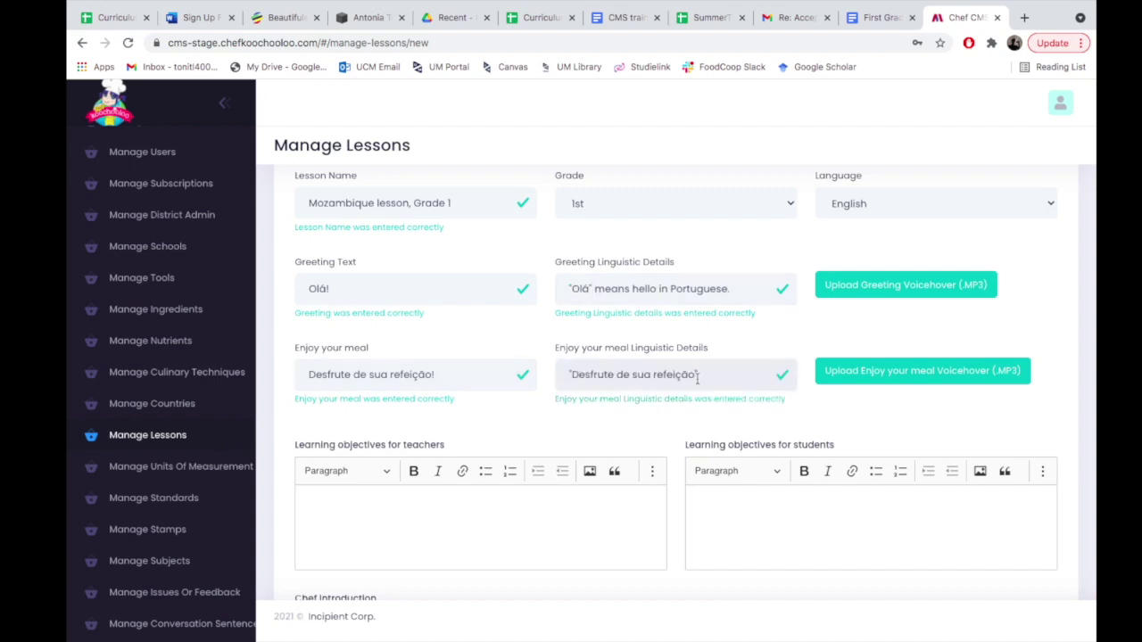
{"action": "type", "text": " means enjoy your meal"}
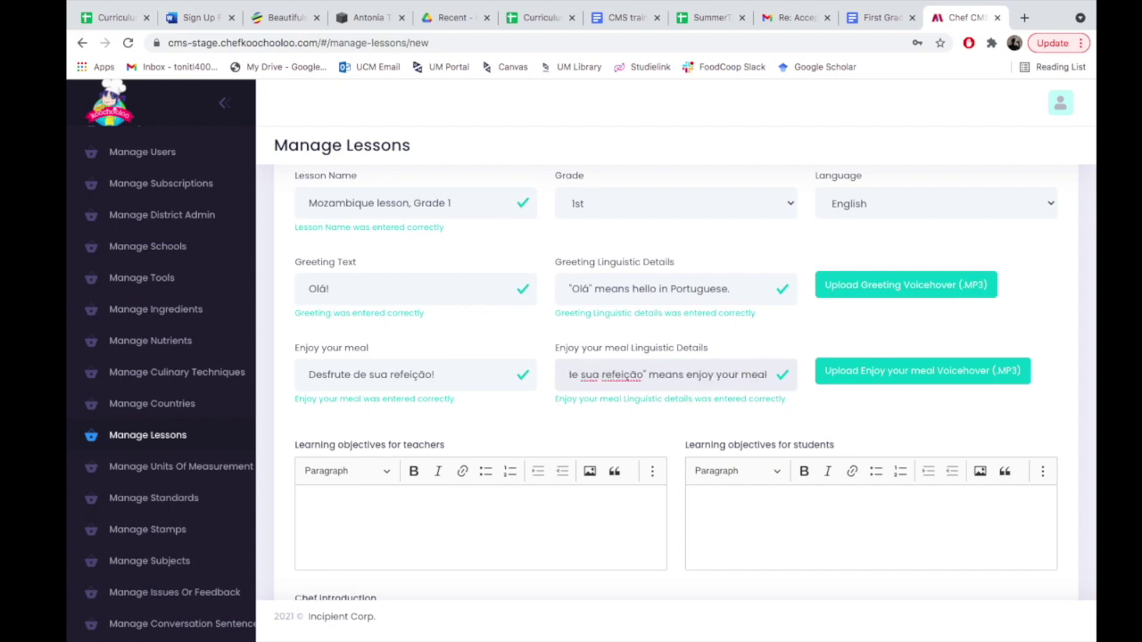
{"action": "type", "text": " in Portuguese."}
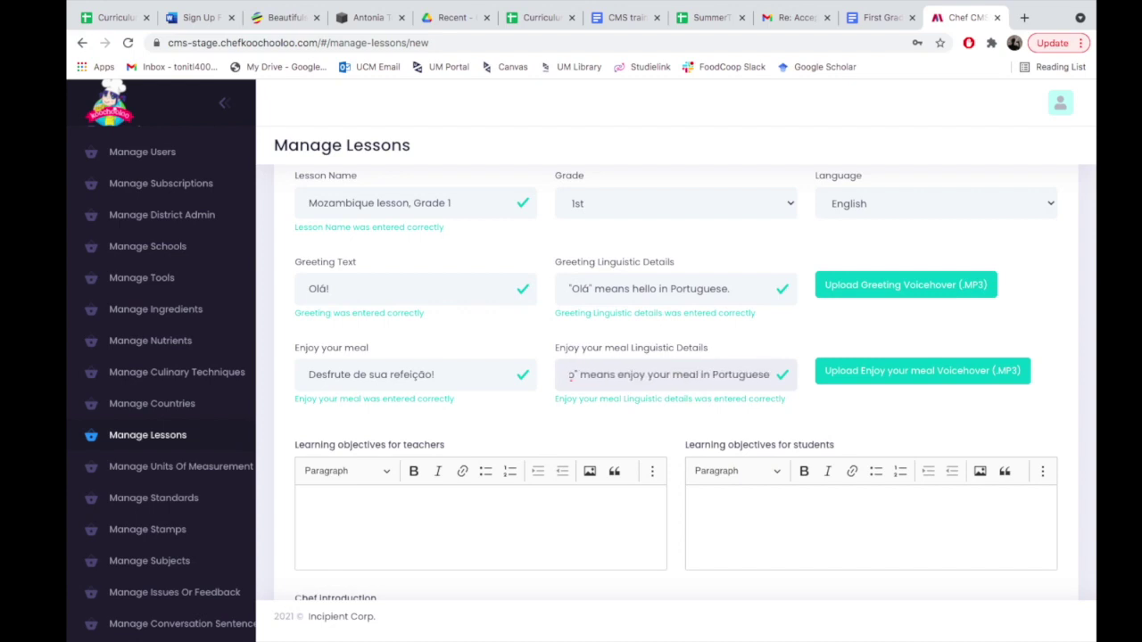
Step: Copy the two numbered teacher learning objectives from the lesson document into the lesson's learning objectives for teachers
{"action": "scroll", "coordinate": [869, 421], "scroll_direction": "down", "scroll_amount": 2}
{"action": "left_click", "coordinate": [559, 332]}
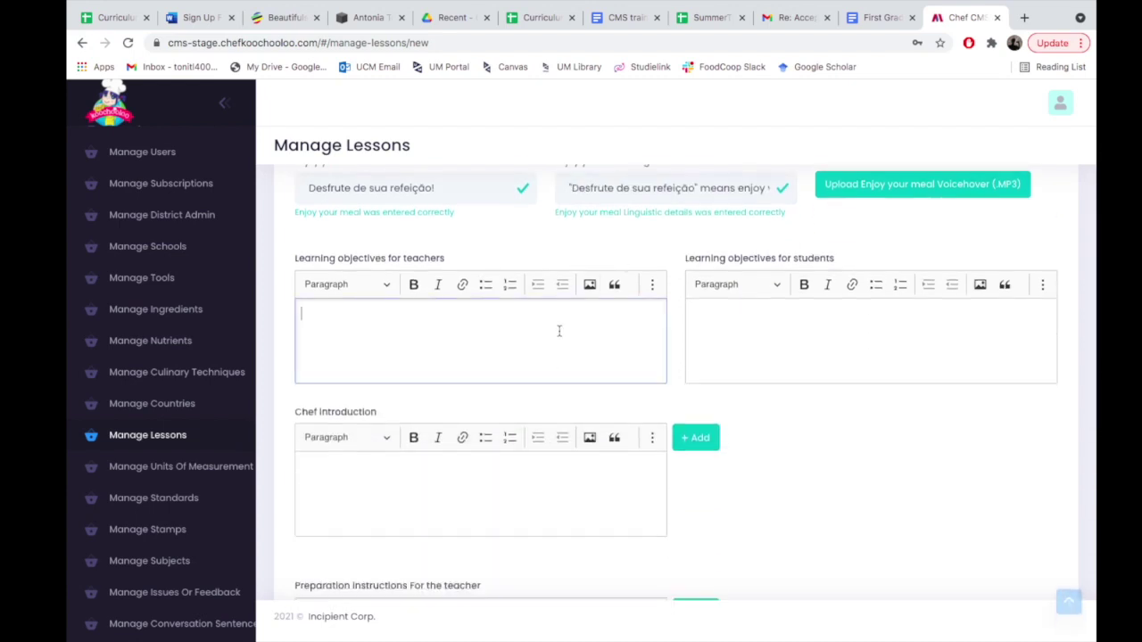
{"action": "left_click", "coordinate": [870, 18]}
{"action": "scroll", "coordinate": [793, 301], "scroll_direction": "up", "scroll_amount": 15}
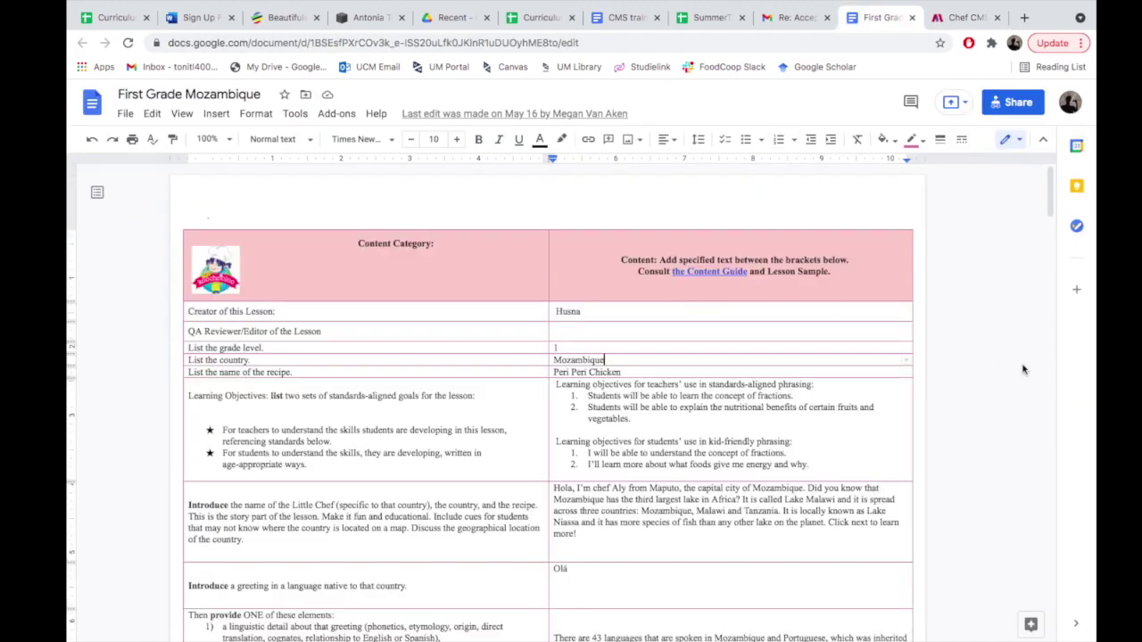
{"action": "scroll", "coordinate": [999, 443], "scroll_direction": "down", "scroll_amount": 3}
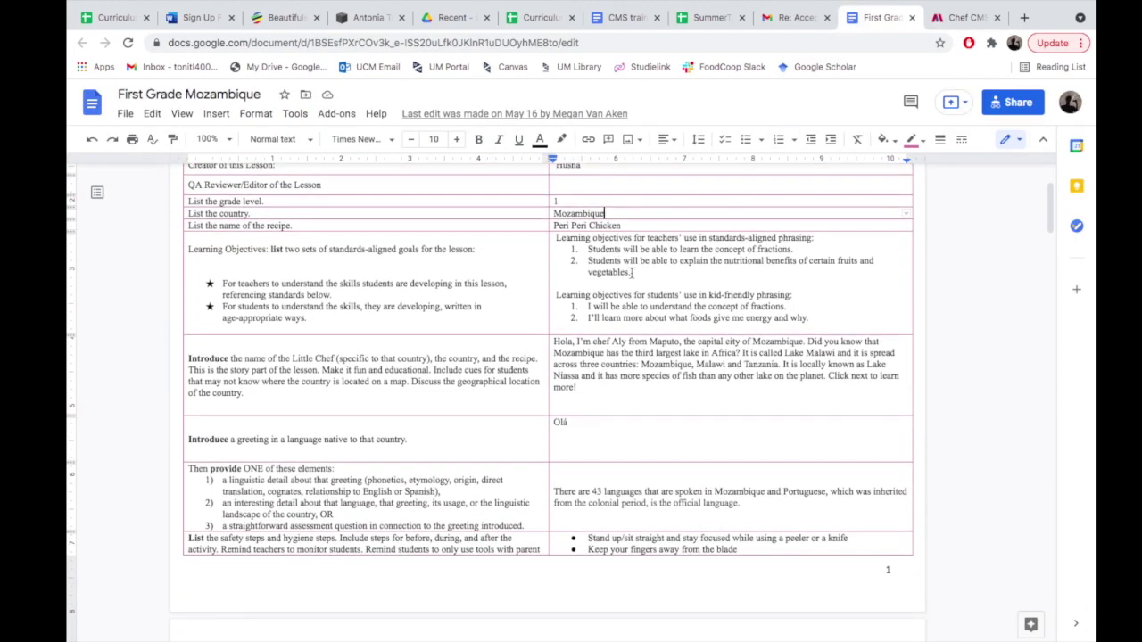
{"action": "left_click_drag", "start_coordinate": [631, 273], "coordinate": [583, 246]}
{"action": "key", "text": "ctrl+c"}
{"action": "left_click", "coordinate": [965, 18]}
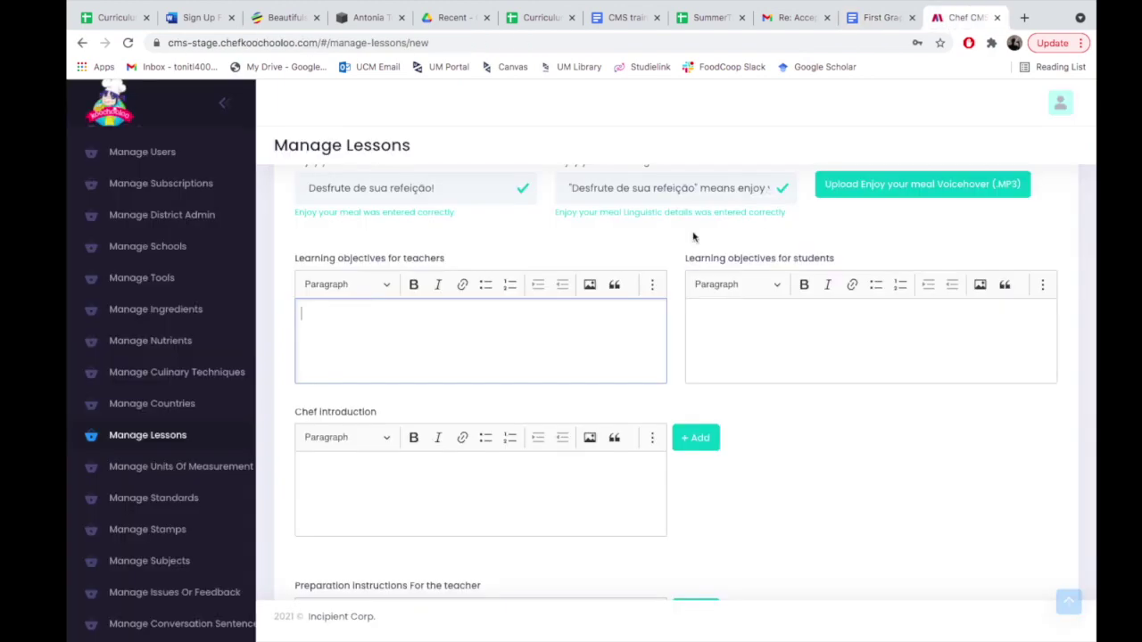
{"action": "key", "text": "ctrl+v"}
Step: Copy the two numbered kid-friendly learning objectives from the lesson document into the lesson's learning objectives for students
{"action": "left_click", "coordinate": [762, 349]}
{"action": "left_click", "coordinate": [878, 18]}
{"action": "left_click", "coordinate": [786, 311]}
{"action": "left_click_drag", "start_coordinate": [807, 318], "coordinate": [586, 306]}
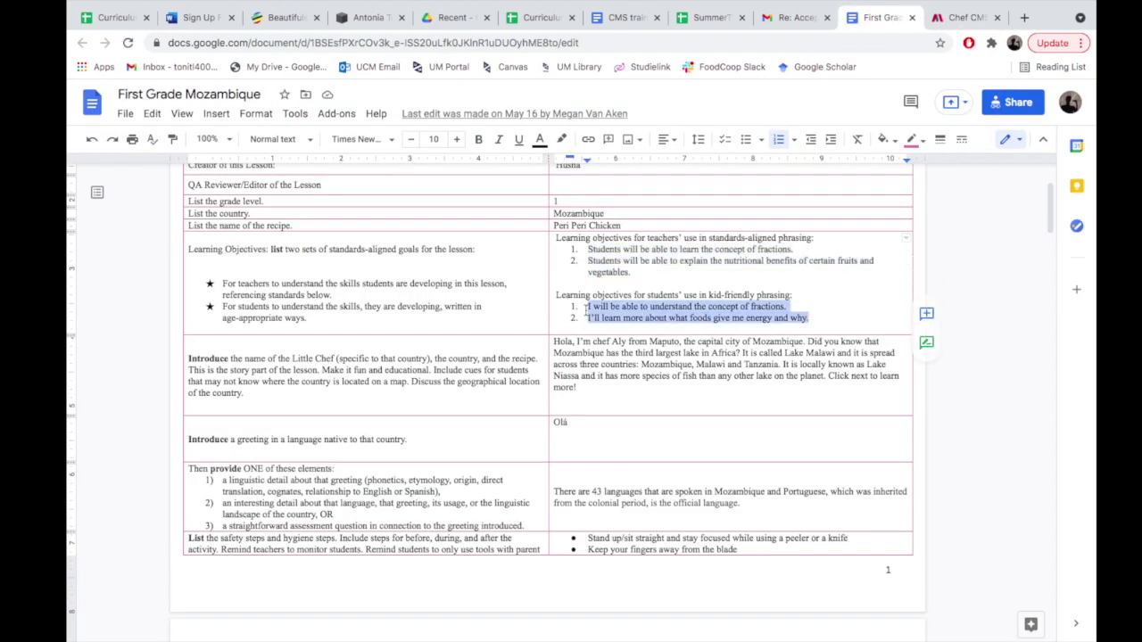
{"action": "key", "text": "ctrl+c"}
{"action": "left_click", "coordinate": [964, 18]}
{"action": "key", "text": "ctrl+v"}
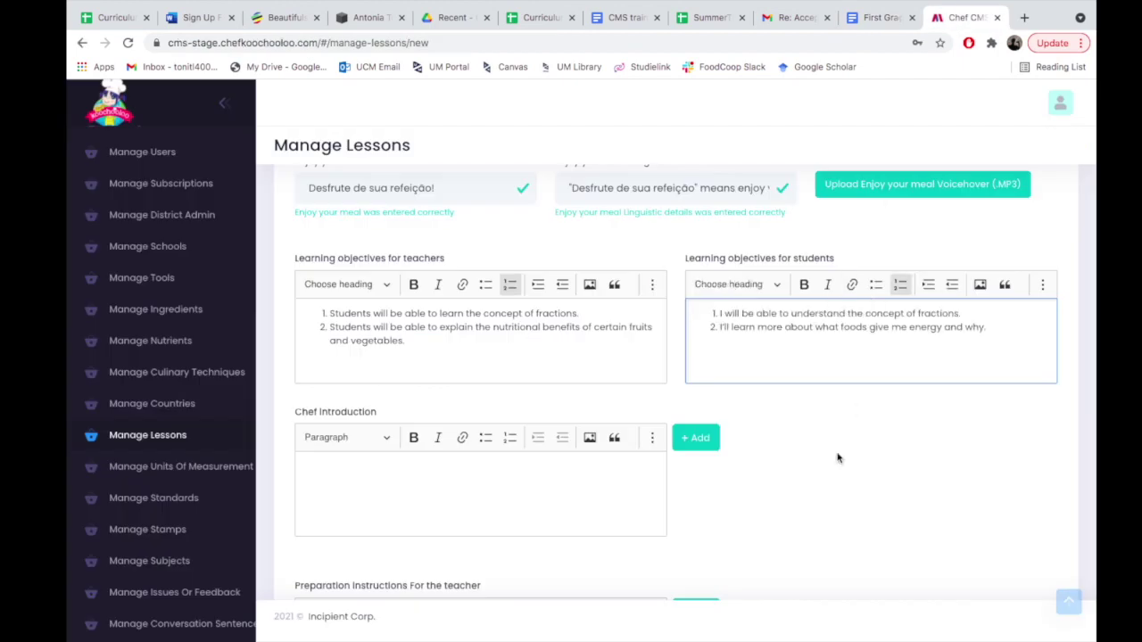
Step: Copy the chef's introduction paragraph about Mozambique and Lake Malawi from the lesson document into the Chef Introduction
{"action": "left_click", "coordinate": [548, 488]}
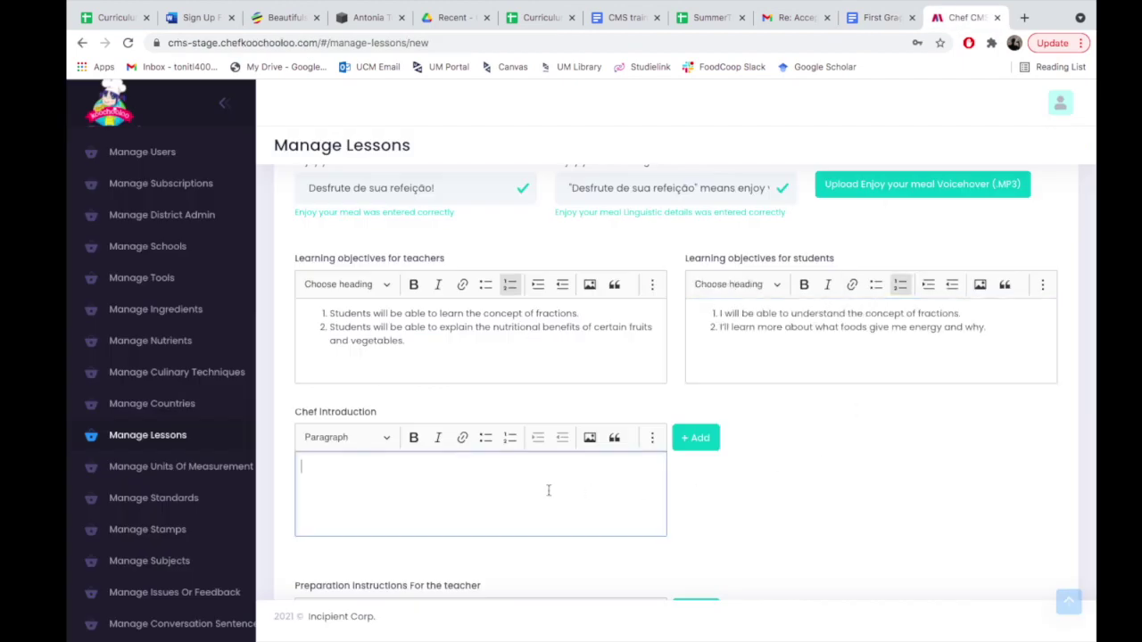
{"action": "left_click", "coordinate": [887, 20]}
{"action": "left_click", "coordinate": [595, 388]}
{"action": "left_click_drag", "start_coordinate": [588, 389], "coordinate": [554, 341]}
{"action": "key", "text": "ctrl+c"}
{"action": "left_click", "coordinate": [964, 18]}
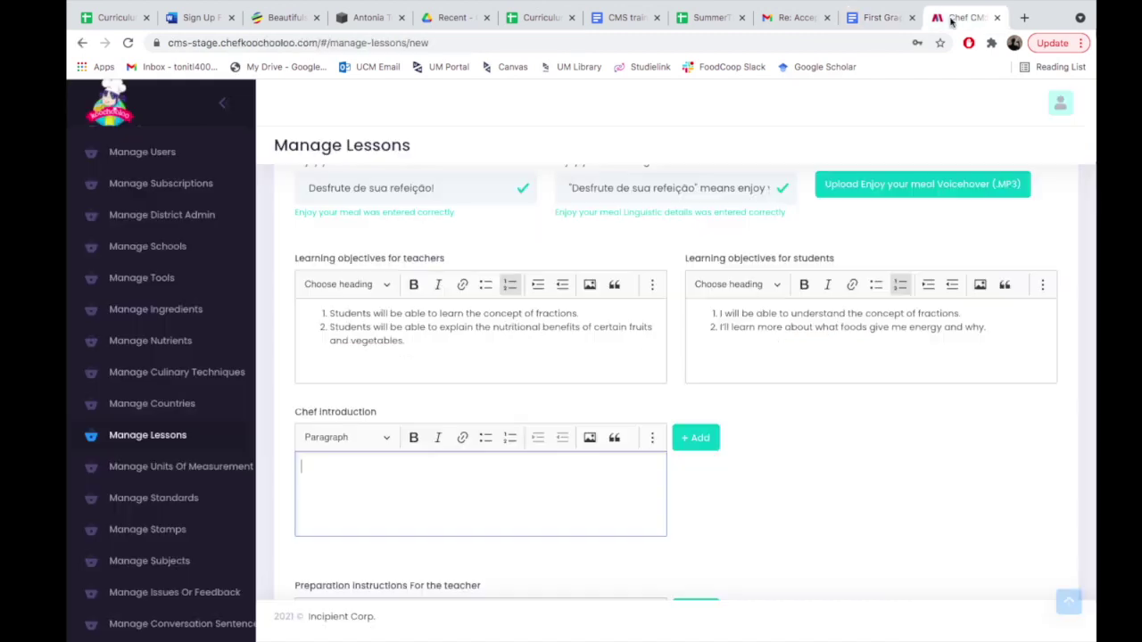
{"action": "key", "text": "ctrl+v"}
Step: Move the Chef Introduction text from "It is locally known as Lake Niassa" onward into a second introduction box
{"action": "scroll", "coordinate": [482, 488], "scroll_direction": "down", "scroll_amount": 2}
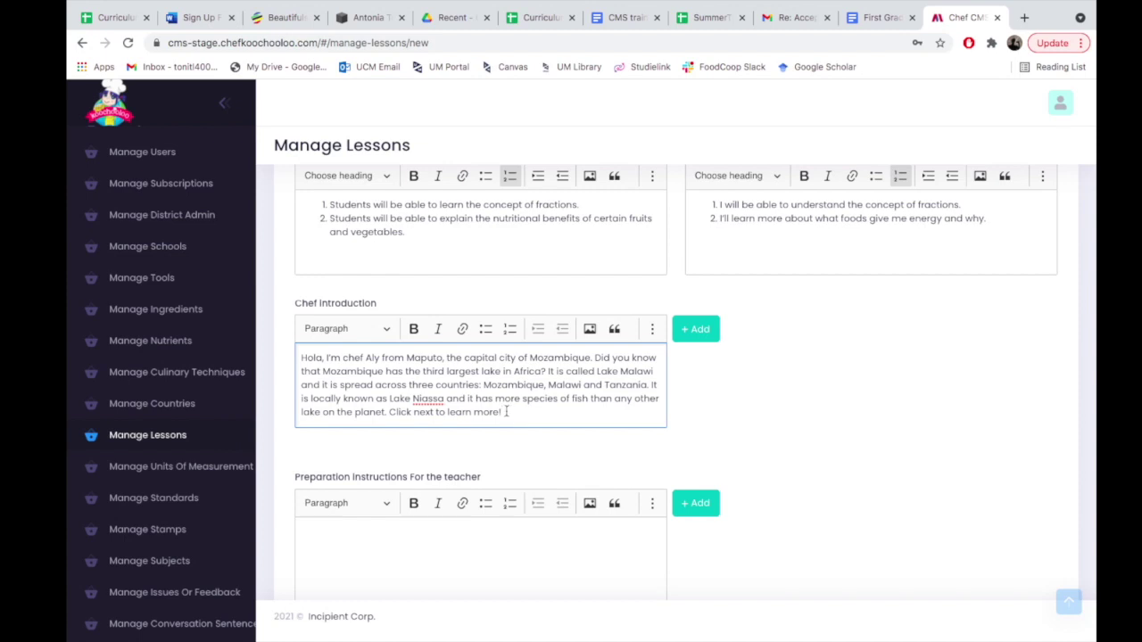
{"action": "left_click_drag", "start_coordinate": [503, 411], "coordinate": [650, 386]}
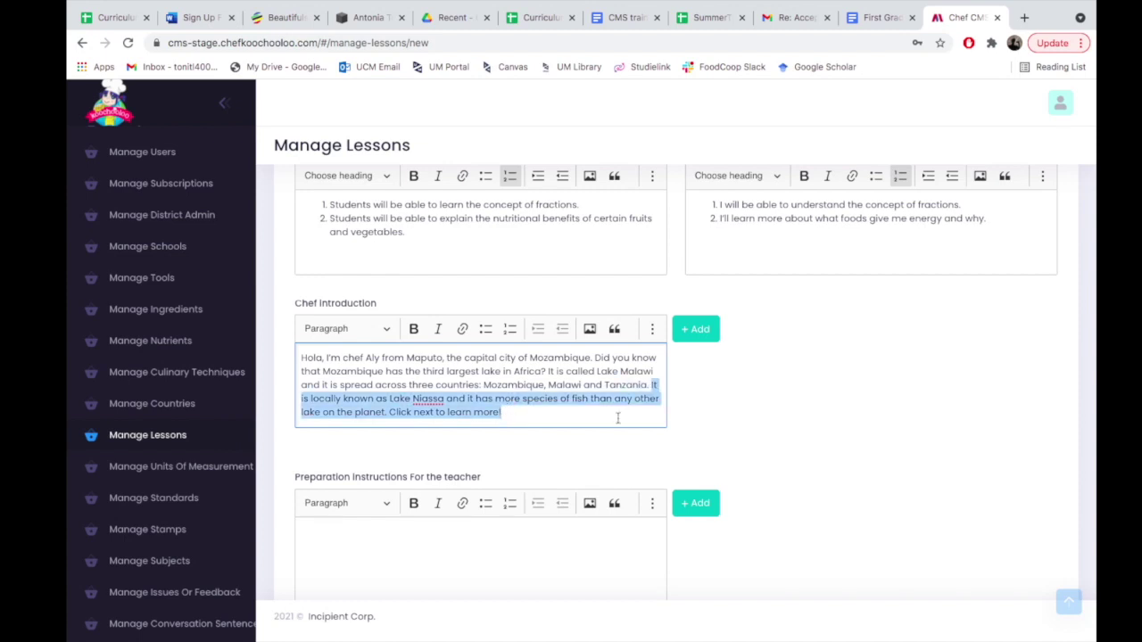
{"action": "key", "text": "ctrl+x"}
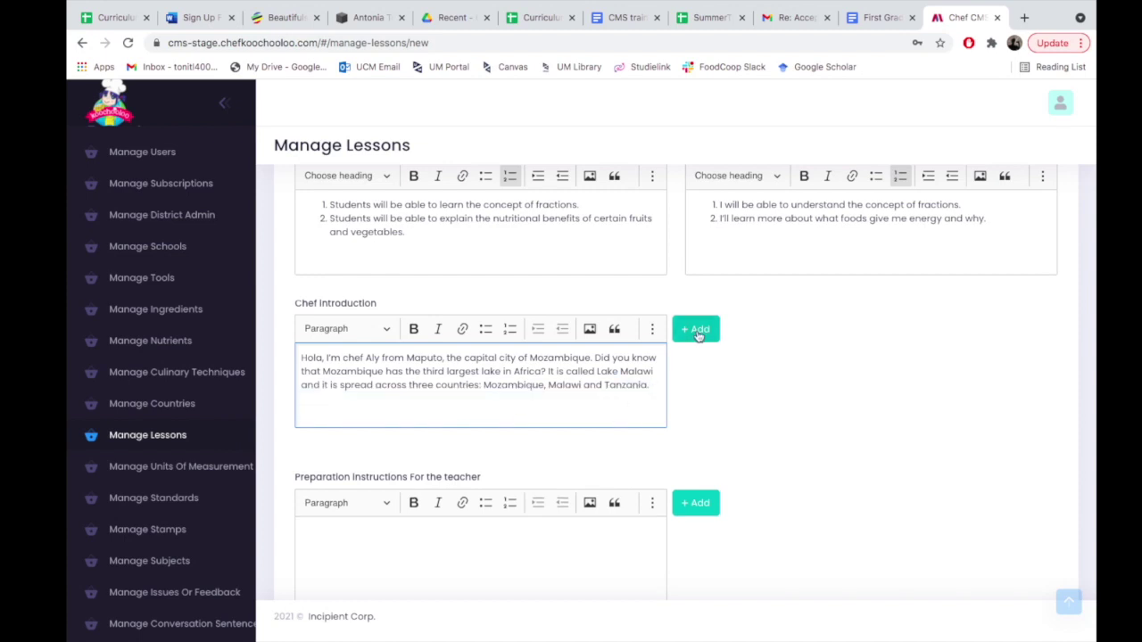
{"action": "left_click", "coordinate": [714, 329]}
{"action": "left_click", "coordinate": [745, 381]}
{"action": "key", "text": "ctrl+v"}
Step: Set the teacher's preparation instructions to "Gather all ingredients and materials ahead of time."
{"action": "left_click", "coordinate": [752, 441]}
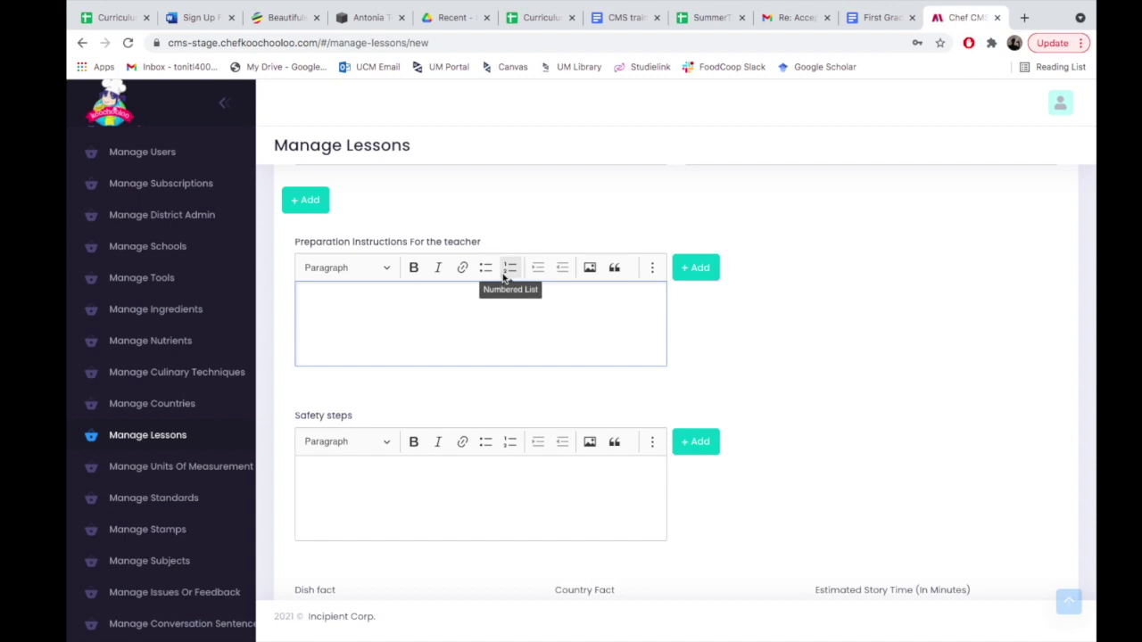
{"action": "type", "text": "Gather all ingredients and materials ahead of time."}
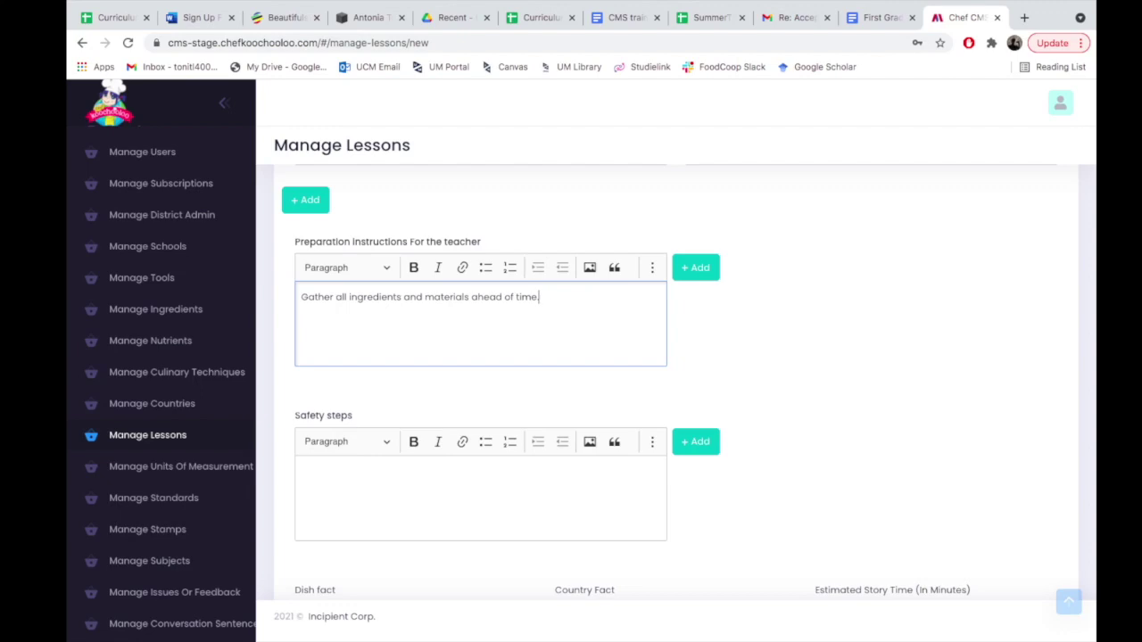
Step: Copy the four bulleted safety and hygiene steps from the lesson document into the lesson's Safety steps
{"action": "scroll", "coordinate": [742, 414], "scroll_direction": "down", "scroll_amount": 2}
{"action": "left_click", "coordinate": [612, 375]}
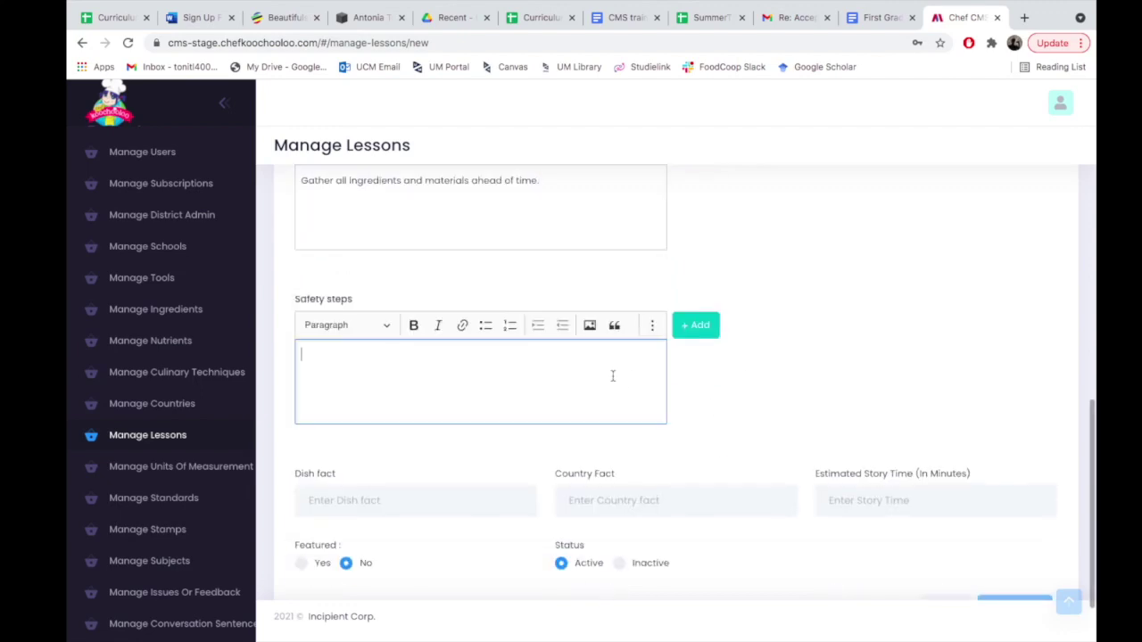
{"action": "left_click", "coordinate": [878, 22]}
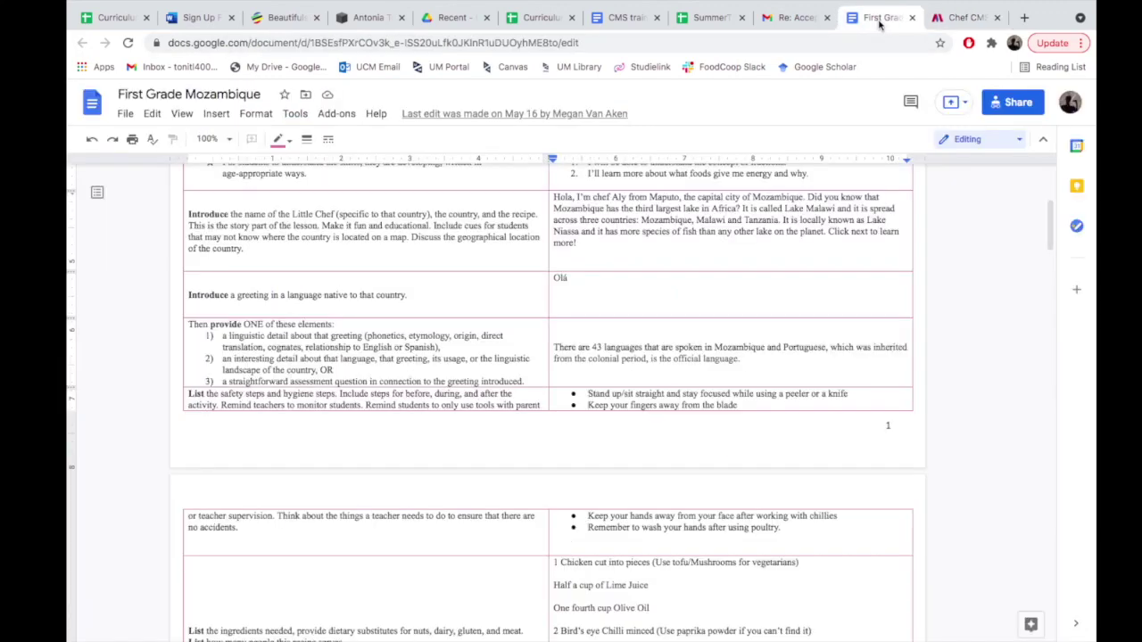
{"action": "scroll", "coordinate": [701, 378], "scroll_direction": "down", "scroll_amount": 2}
{"action": "left_click_drag", "start_coordinate": [781, 425], "coordinate": [669, 326]}
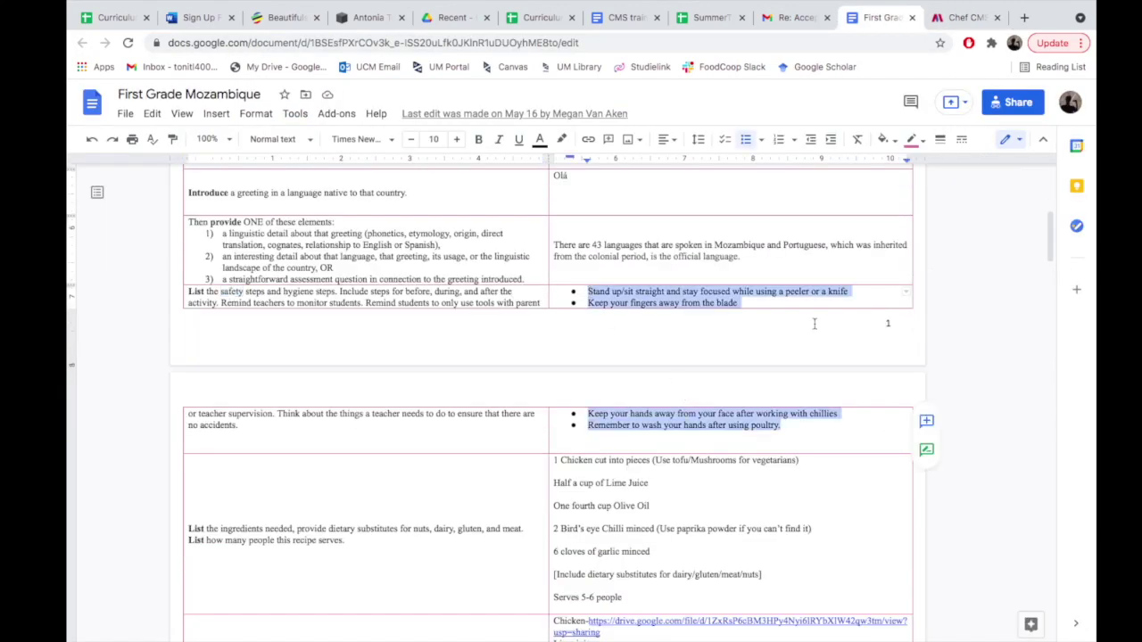
{"action": "key", "text": "ctrl+c"}
{"action": "left_click", "coordinate": [964, 17]}
{"action": "key", "text": "ctrl+v"}
Step: Add a second safety step box and move everything after the peeler-or-knife step into it
{"action": "left_click_drag", "start_coordinate": [566, 395], "coordinate": [326, 367]}
{"action": "key", "text": "ctrl+x"}
{"action": "left_click", "coordinate": [695, 324]}
{"action": "left_click", "coordinate": [747, 374]}
{"action": "key", "text": "ctrl+v"}
Step: Add a third safety step box and move the chillies and poultry steps into it
{"action": "left_click_drag", "start_coordinate": [956, 384], "coordinate": [704, 367]}
{"action": "key", "text": "ctrl+x"}
{"action": "left_click", "coordinate": [306, 460]}
{"action": "left_click", "coordinate": [389, 502]}
{"action": "key", "text": "ctrl+v"}
Step: Add a fourth safety step box and move "Remember to wash your hands after using poultry" into it
{"action": "scroll", "coordinate": [389, 502], "scroll_direction": "down", "scroll_amount": 3}
{"action": "left_click_drag", "start_coordinate": [564, 317], "coordinate": [333, 319]}
{"action": "key", "text": "ctrl+x"}
{"action": "left_click", "coordinate": [694, 274]}
{"action": "left_click", "coordinate": [742, 321]}
{"action": "key", "text": "ctrl+v"}
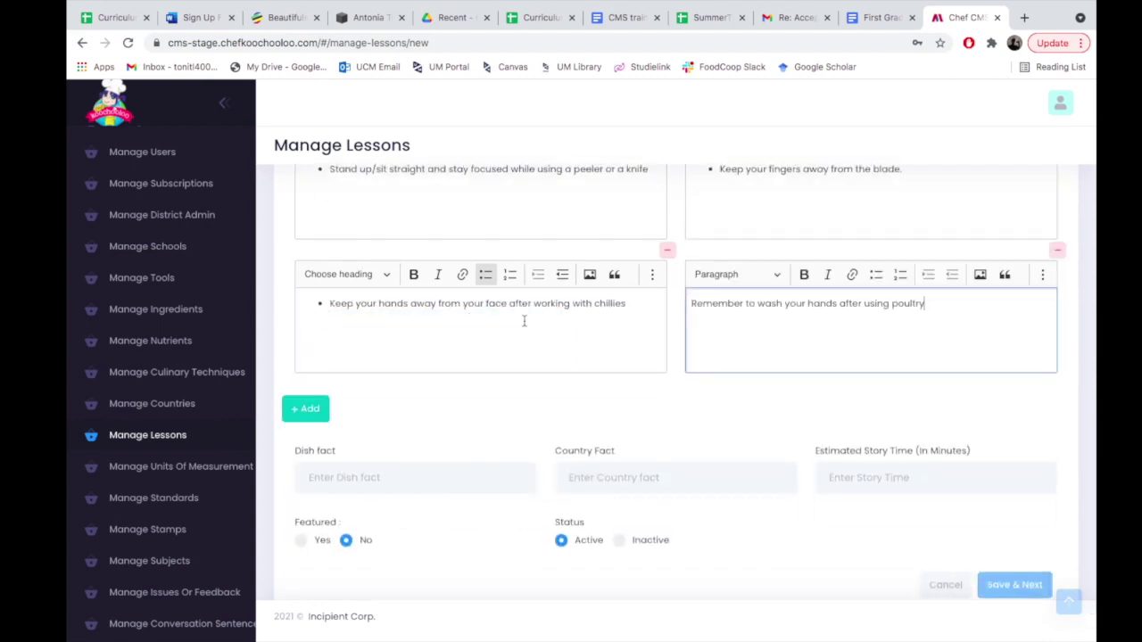
Step: Remove the bullet formatting from the chillies, peeler-or-knife and blade safety steps
{"action": "left_click", "coordinate": [329, 303]}
{"action": "key", "text": "BackSpace"}
{"action": "scroll", "coordinate": [331, 248], "scroll_direction": "up", "scroll_amount": 2}
{"action": "left_click", "coordinate": [331, 248]}
{"action": "key", "text": "BackSpace"}
{"action": "left_click", "coordinate": [731, 247]}
{"action": "key", "text": "BackSpace"}
Step: Take the blurb about Peri Peri Chicken's main ingredients from the lesson document for the lesson's Dish fact
{"action": "scroll", "coordinate": [731, 247], "scroll_direction": "down", "scroll_amount": 3}
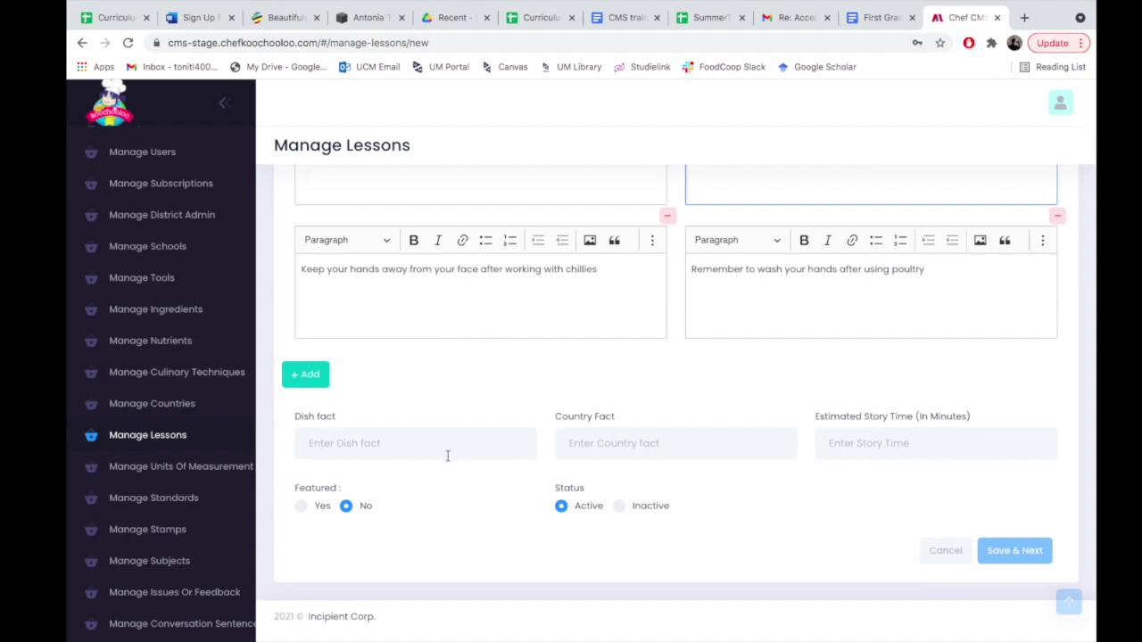
{"action": "left_click", "coordinate": [448, 456]}
{"action": "left_click", "coordinate": [873, 20]}
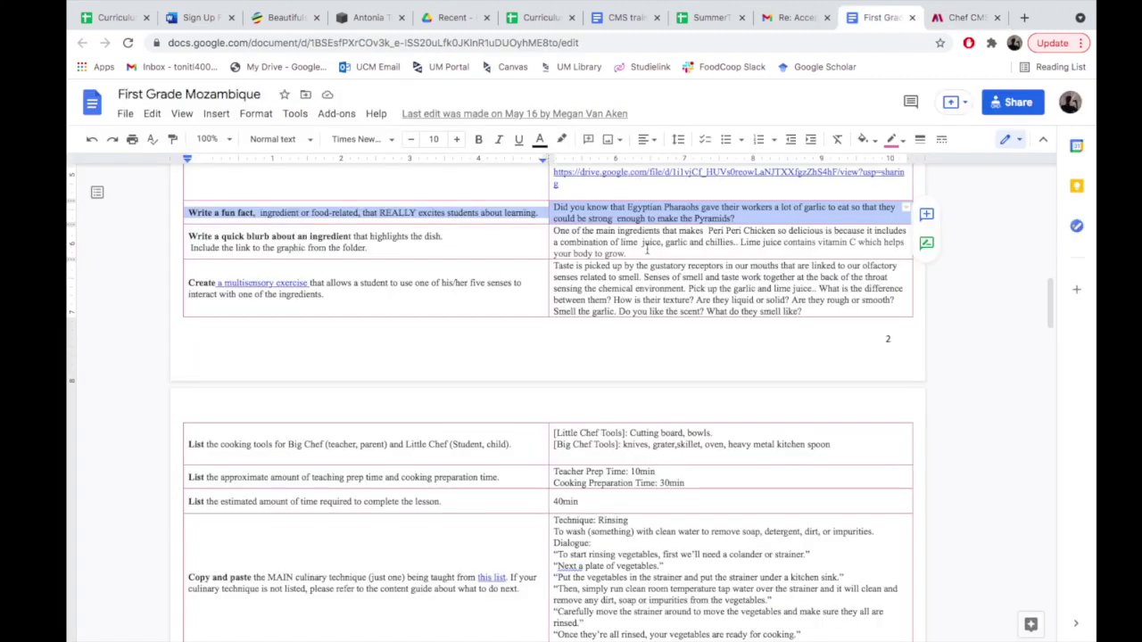
{"action": "left_click_drag", "start_coordinate": [629, 253], "coordinate": [552, 234]}
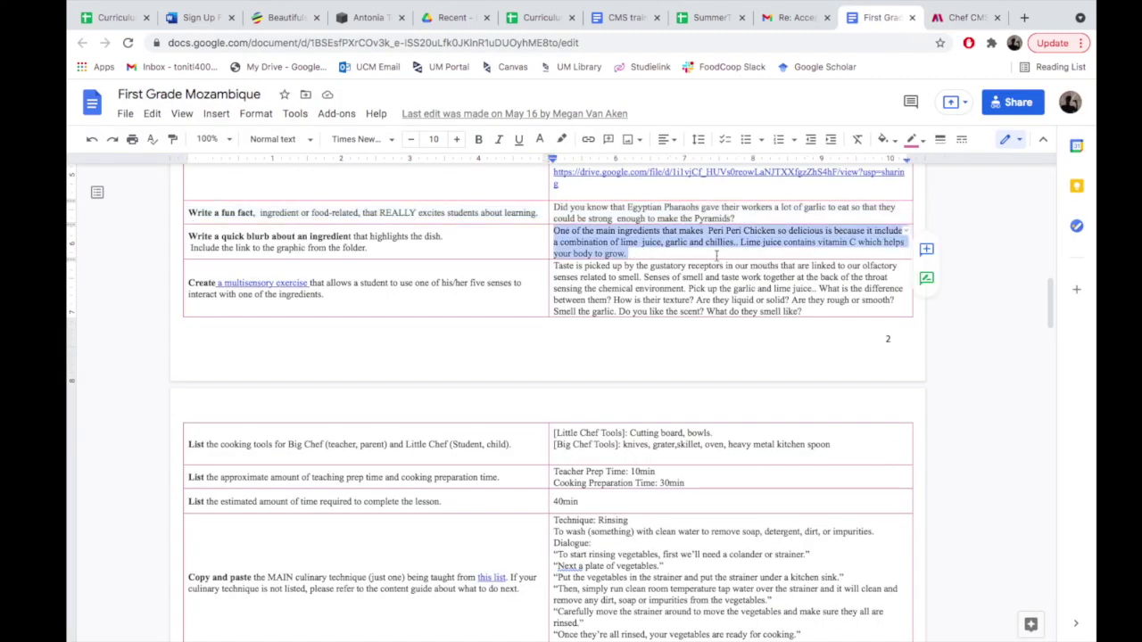
Step: Copy the storytelling paragraph about Mozambique's size, population and languages from the lesson document into the lesson's Country Fact
{"action": "scroll", "coordinate": [653, 462], "scroll_direction": "down", "scroll_amount": 10}
{"action": "triple_click", "coordinate": [655, 462]}
{"action": "scroll", "coordinate": [655, 462], "scroll_direction": "up", "scroll_amount": 1}
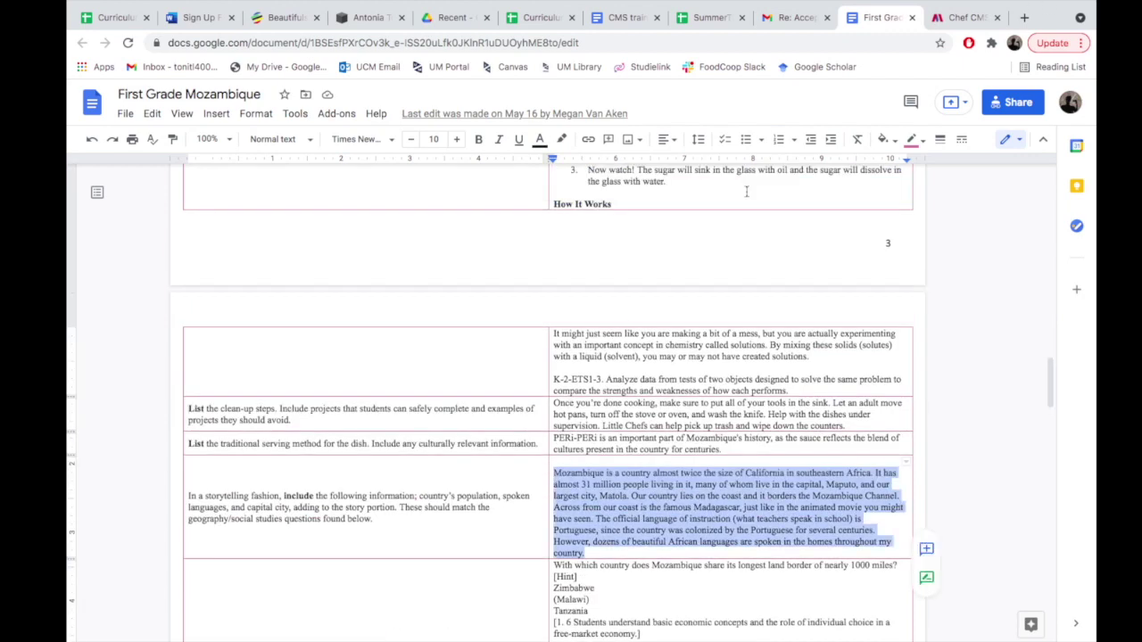
{"action": "left_click", "coordinate": [953, 18]}
{"action": "key", "text": "ctrl+v"}
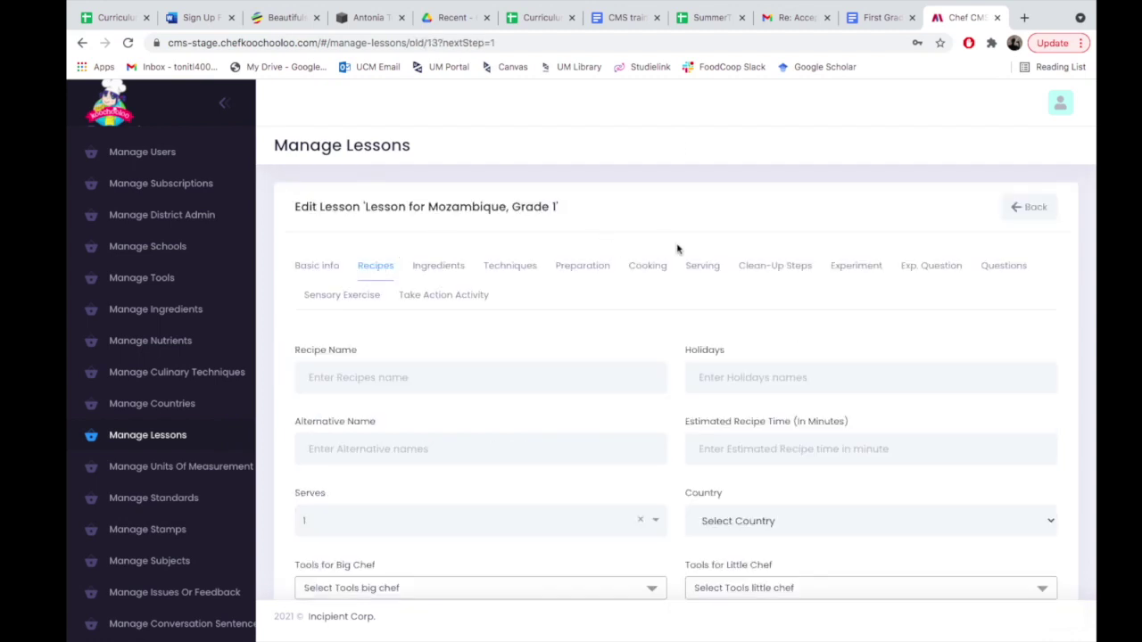
Step: Copy the recipe name "Peri Peri Chicken" from the lesson document into the lesson's Recipe Name
{"action": "scroll", "coordinate": [677, 249], "scroll_direction": "down", "scroll_amount": 2}
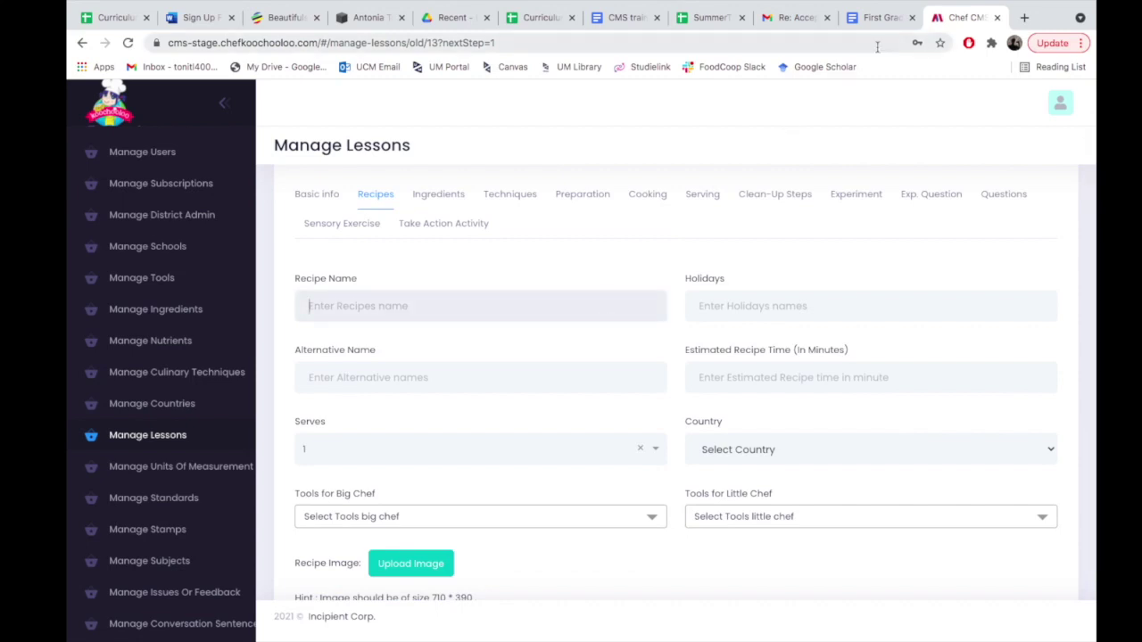
{"action": "left_click", "coordinate": [880, 17]}
{"action": "left_click", "coordinate": [1006, 185]}
{"action": "scroll", "coordinate": [995, 313], "scroll_direction": "up", "scroll_amount": 15}
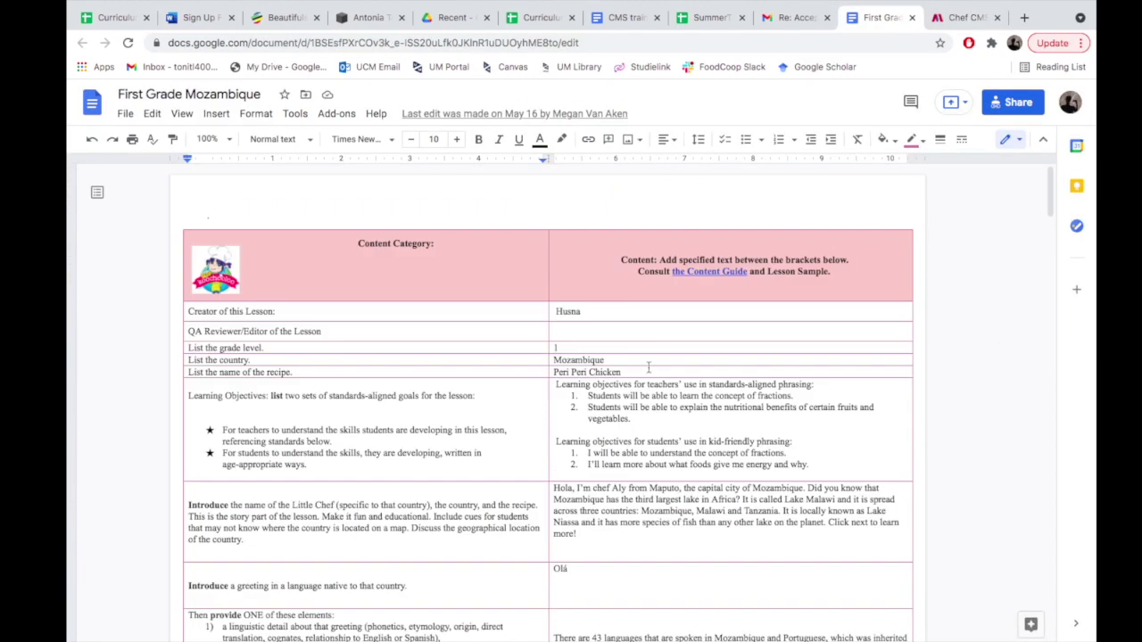
{"action": "triple_click", "coordinate": [556, 371]}
{"action": "key", "text": "ctrl+c"}
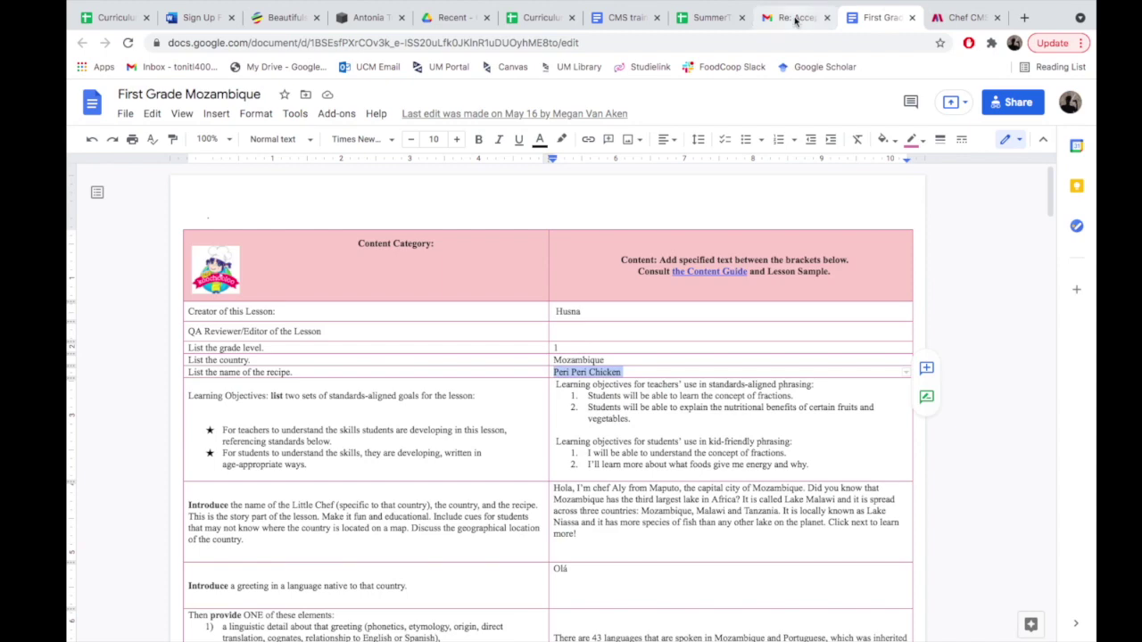
{"action": "left_click", "coordinate": [968, 17]}
{"action": "left_click", "coordinate": [655, 308]}
{"action": "key", "text": "ctrl+v"}
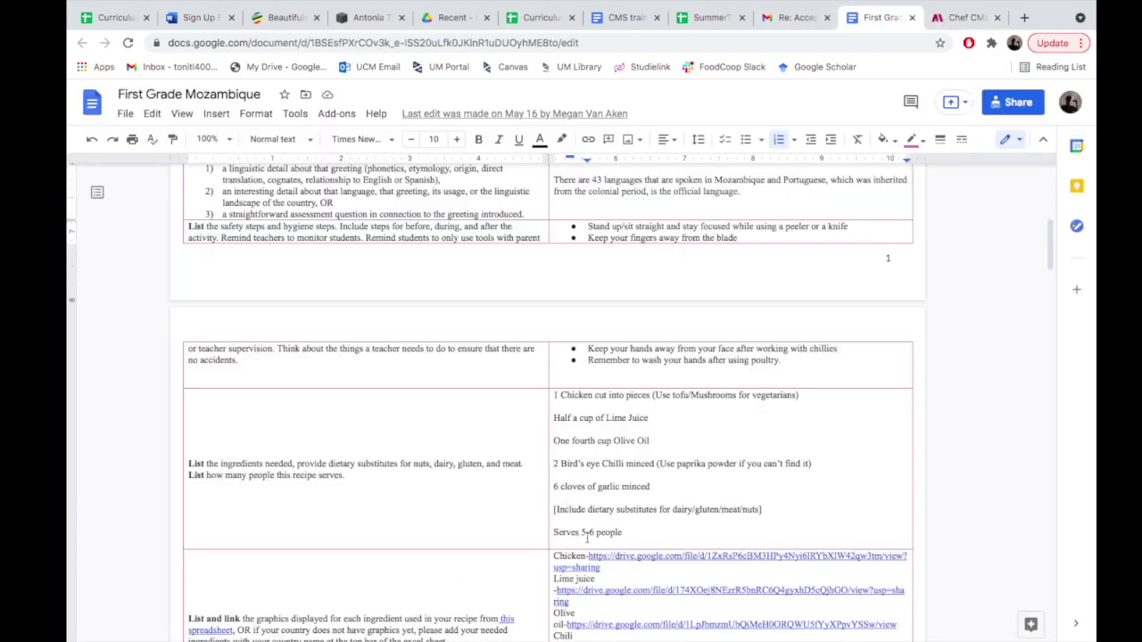
Step: Look up how many people the recipe serves in the lesson document and open the recipe's Serves options
{"action": "triple_click", "coordinate": [587, 532]}
{"action": "left_click", "coordinate": [965, 17]}
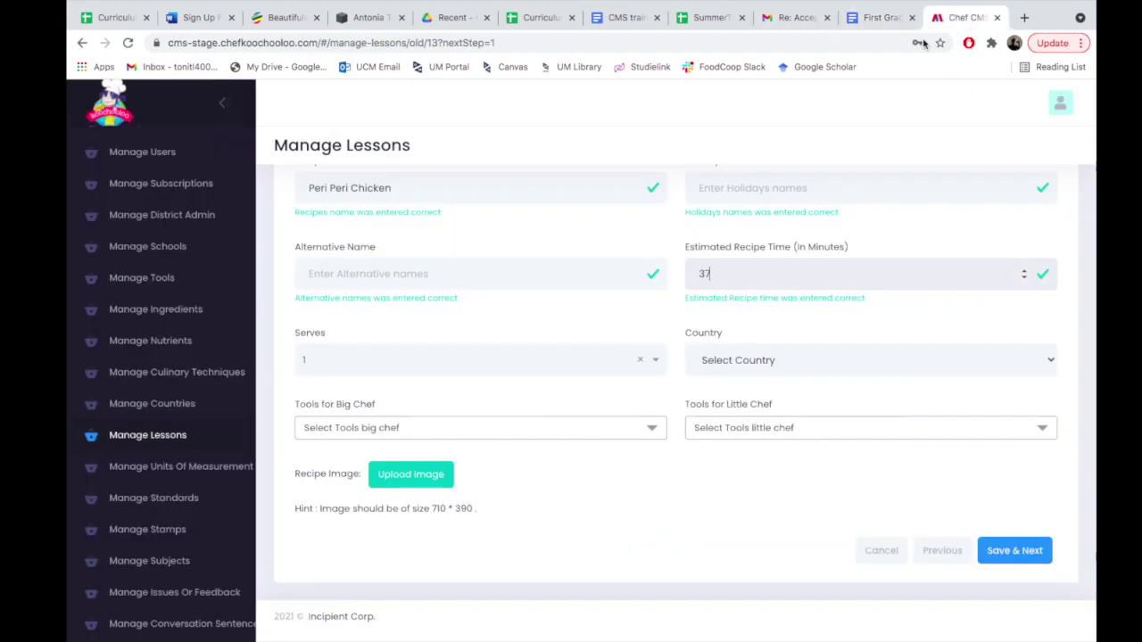
{"action": "left_click", "coordinate": [409, 364]}
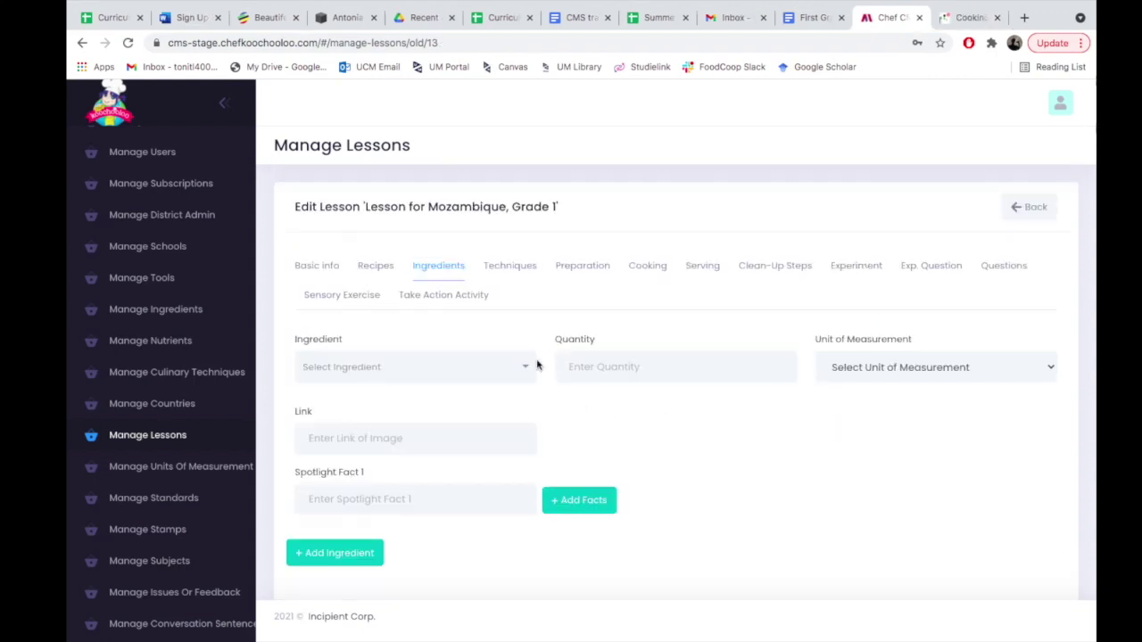
Step: Check the ingredient list in the lesson document and choose lime juice as the lesson's ingredient
{"action": "left_click", "coordinate": [812, 25]}
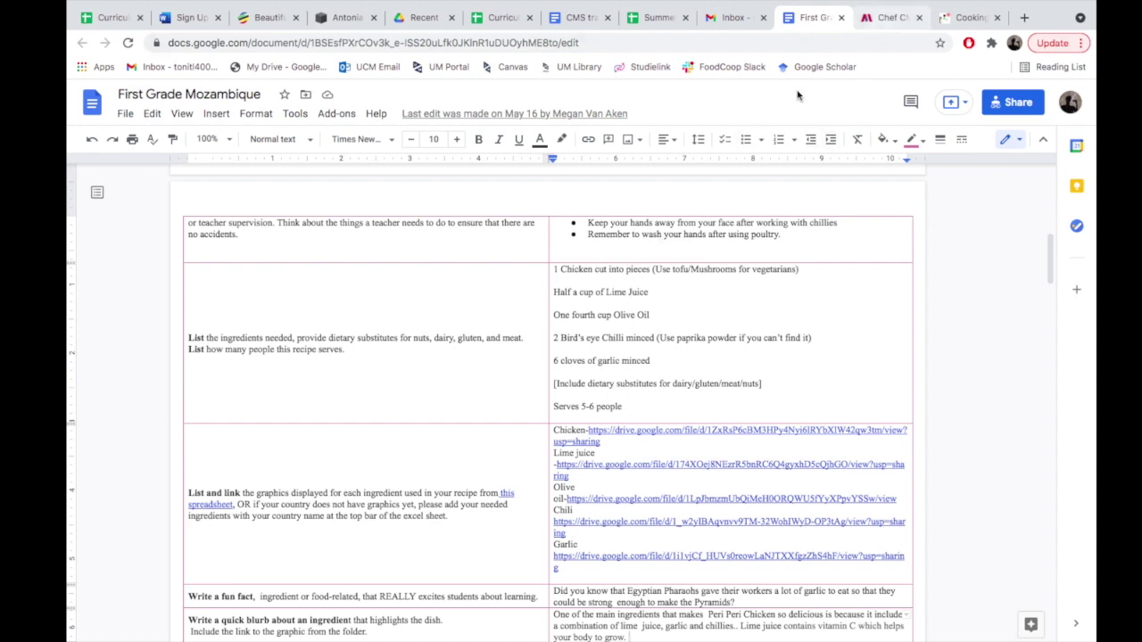
{"action": "left_click", "coordinate": [892, 18]}
{"action": "left_click", "coordinate": [451, 367]}
{"action": "type", "text": "lime"}
{"action": "left_click", "coordinate": [434, 398]}
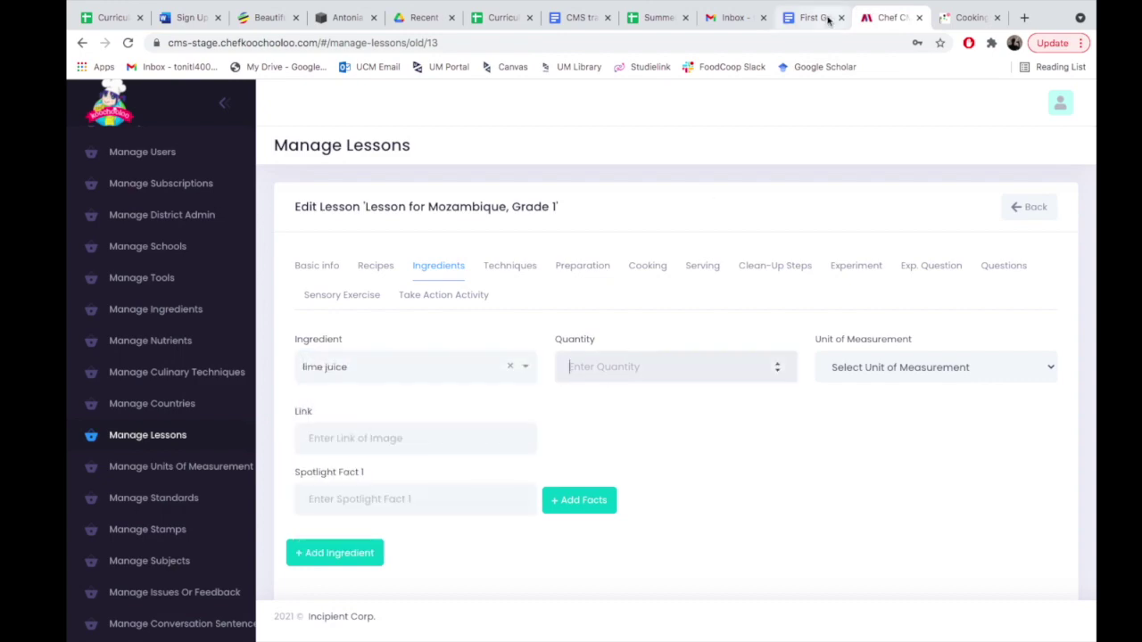
Step: Convert the lime juice's half cup using the Cuisinivity measurement chart and set its quantity to 118 ml
{"action": "left_click", "coordinate": [828, 18]}
{"action": "left_click", "coordinate": [950, 22]}
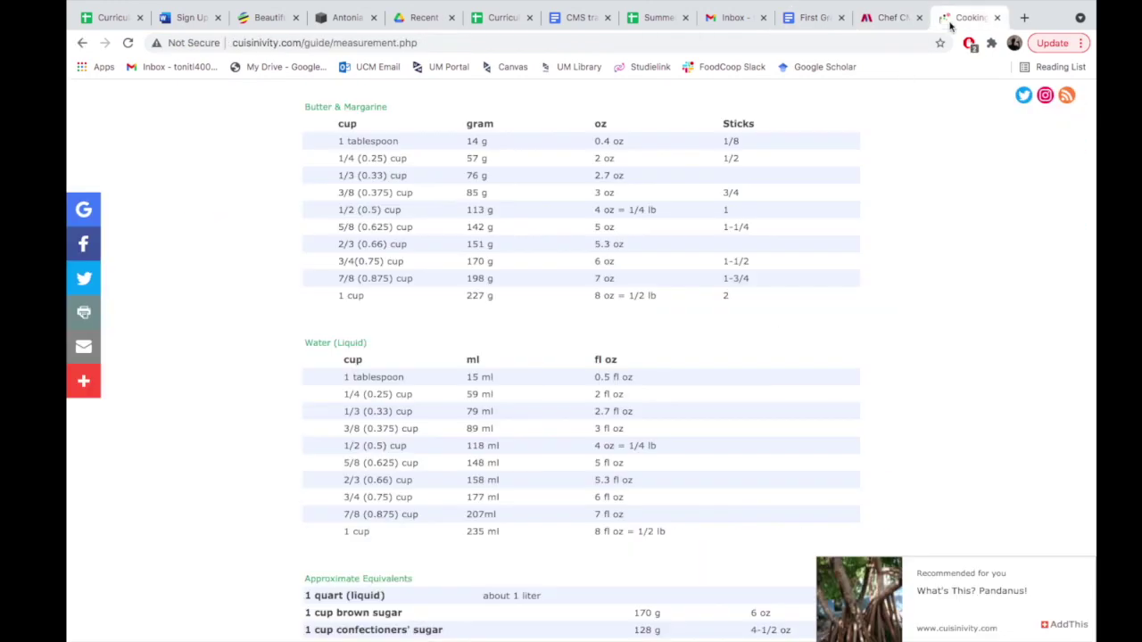
{"action": "left_click", "coordinate": [892, 18]}
{"action": "type", "text": "118"}
{"action": "left_click", "coordinate": [903, 368]}
{"action": "left_click", "coordinate": [903, 392]}
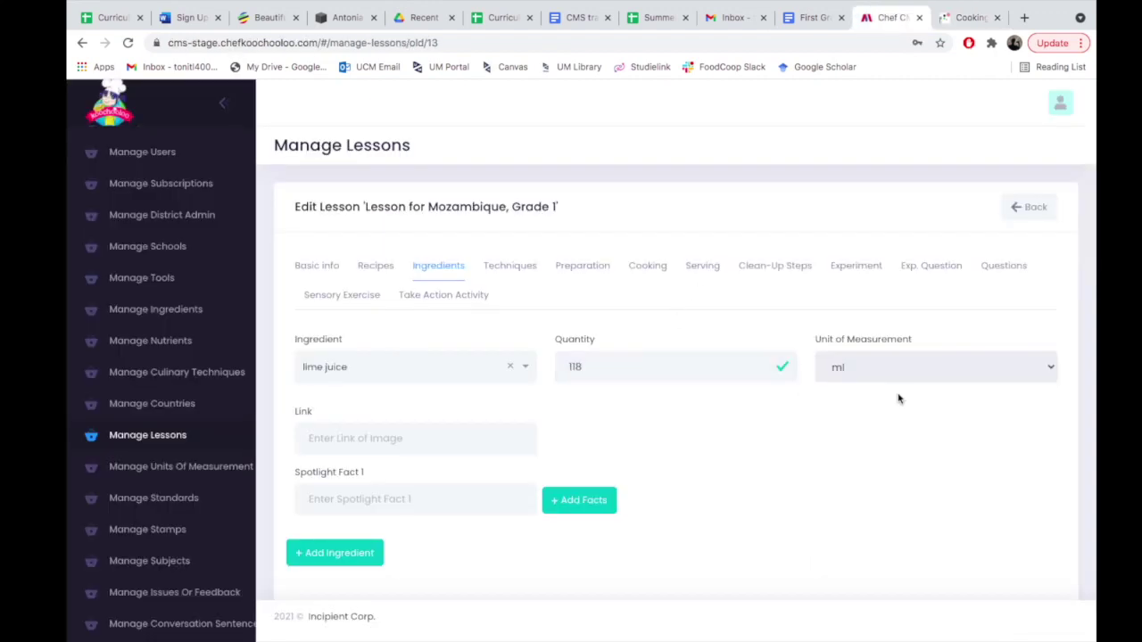
Step: Copy the lime juice graphic's Google Drive link from the lesson document into the ingredient's image link
{"action": "left_click", "coordinate": [806, 20]}
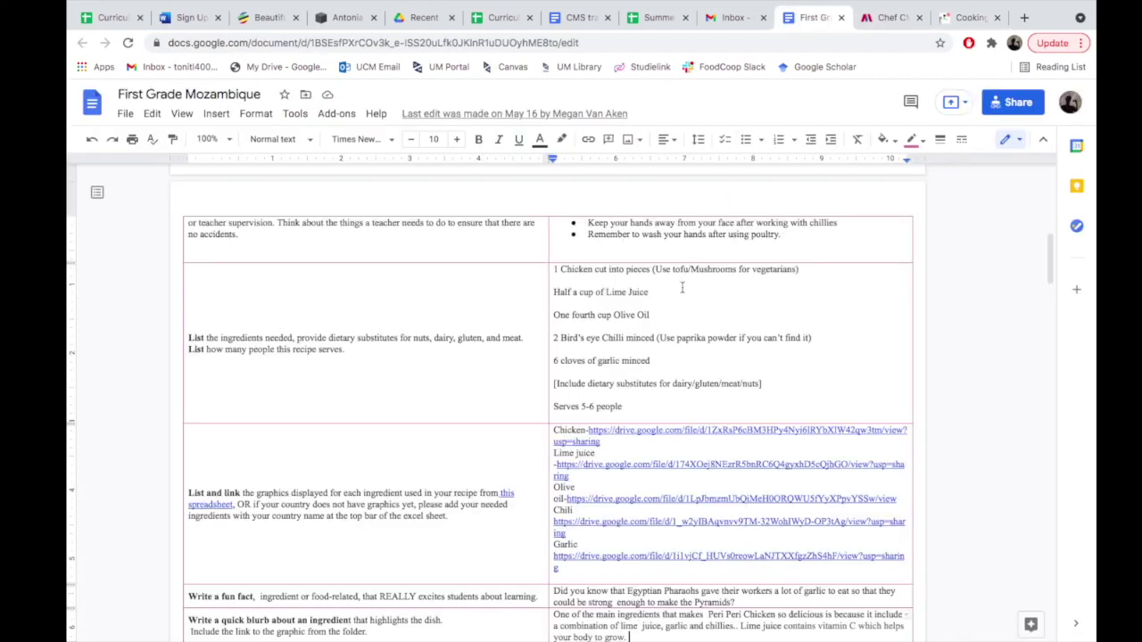
{"action": "left_click_drag", "start_coordinate": [572, 476], "coordinate": [555, 465]}
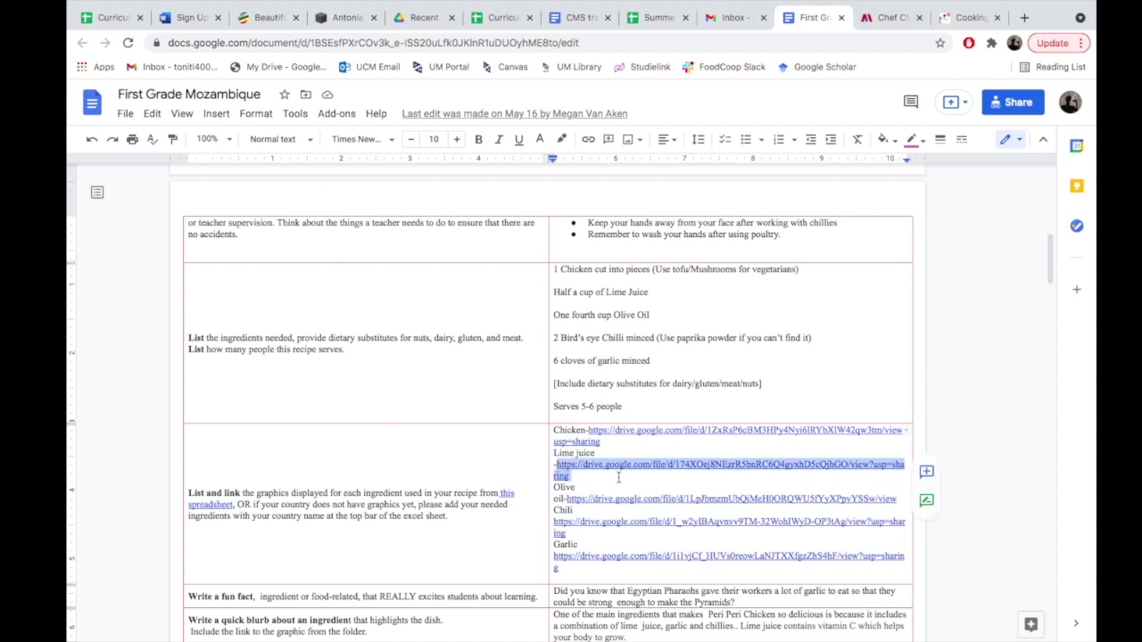
{"action": "left_click", "coordinate": [901, 20]}
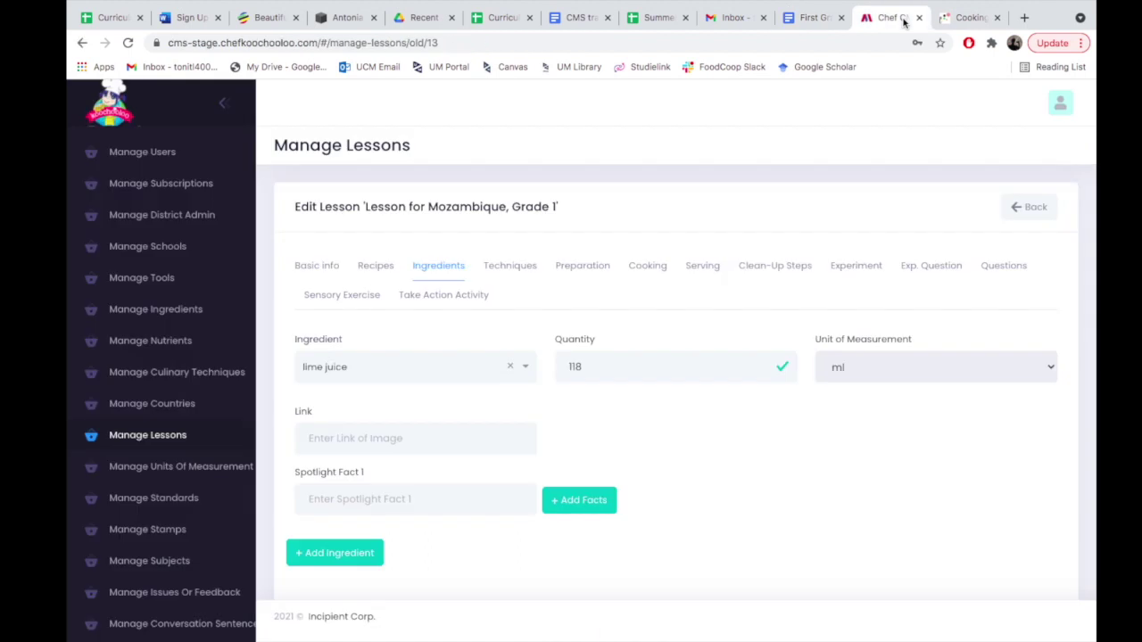
{"action": "left_click", "coordinate": [423, 438]}
{"action": "key", "text": "ctrl+v"}
{"action": "left_click", "coordinate": [614, 423]}
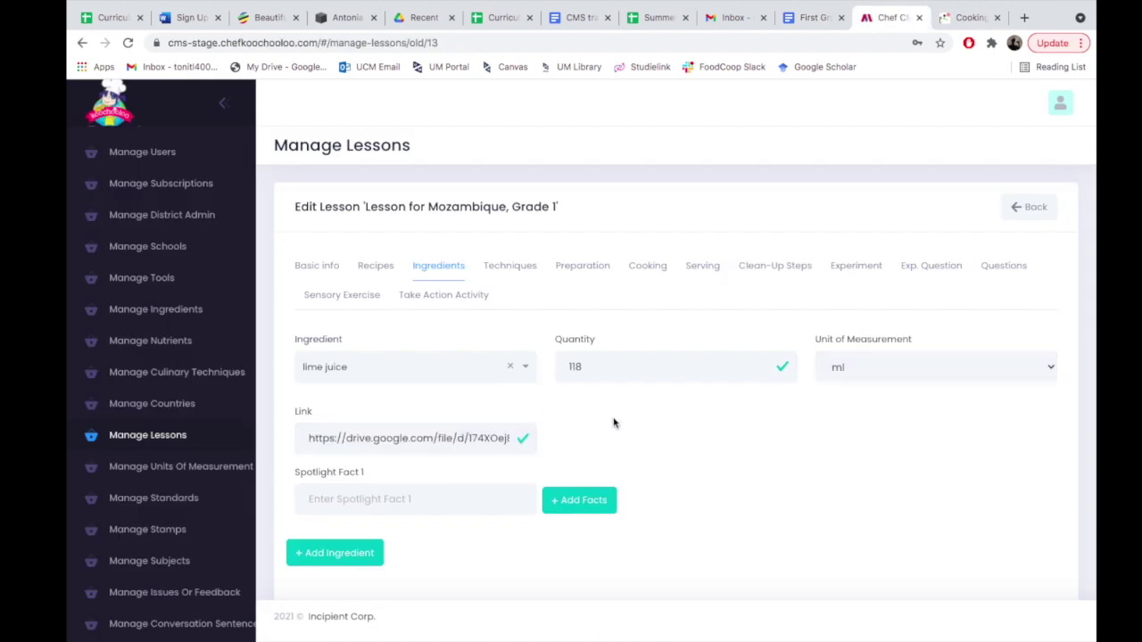
Step: Copy "Lime juice contains vitamin C which helps your body to grow." from the lesson document into the ingredient's Spotlight Fact 1
{"action": "scroll", "coordinate": [613, 423], "scroll_direction": "down", "scroll_amount": 1}
{"action": "scroll", "coordinate": [614, 423], "scroll_direction": "down", "scroll_amount": 2}
{"action": "left_click", "coordinate": [813, 18]}
{"action": "left_click", "coordinate": [714, 445]}
{"action": "scroll", "coordinate": [772, 461], "scroll_direction": "down", "scroll_amount": 3}
{"action": "left_click_drag", "start_coordinate": [646, 469], "coordinate": [739, 455]}
{"action": "key", "text": "ctrl+c"}
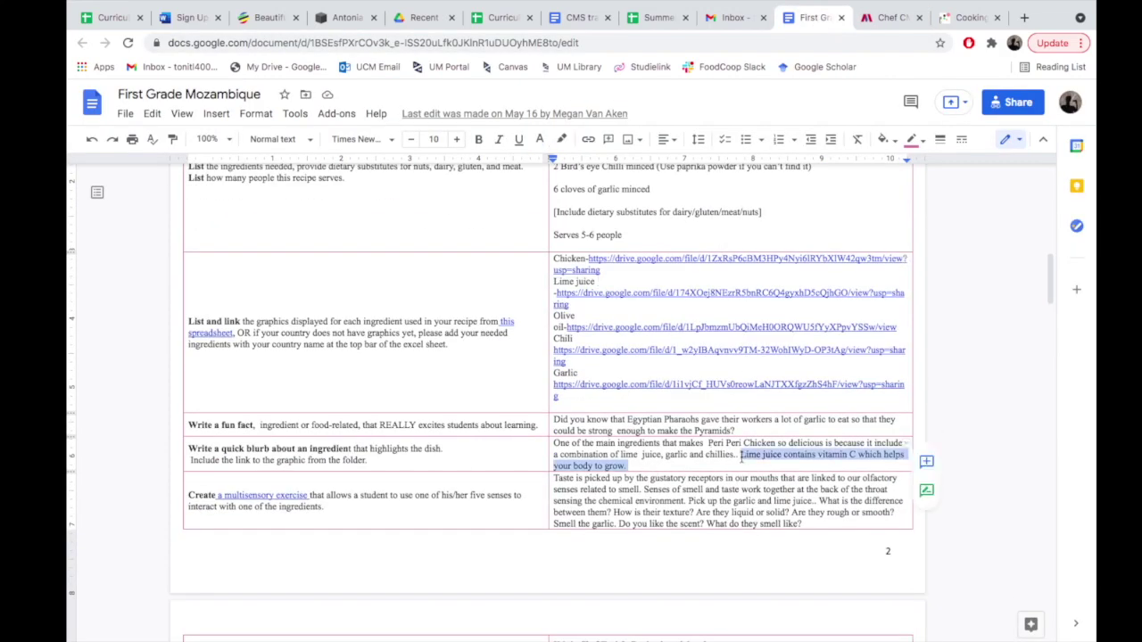
{"action": "left_click", "coordinate": [892, 18]}
{"action": "key", "text": "ctrl+v"}
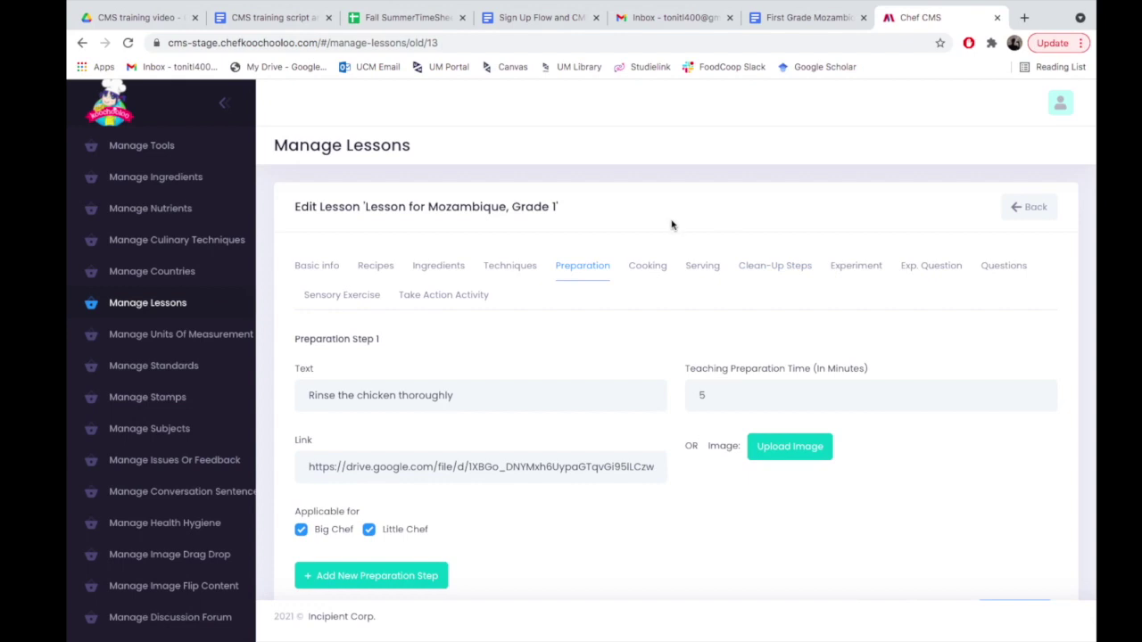
Step: View the lesson's Cooking and Serving sections
{"action": "left_click", "coordinate": [650, 268]}
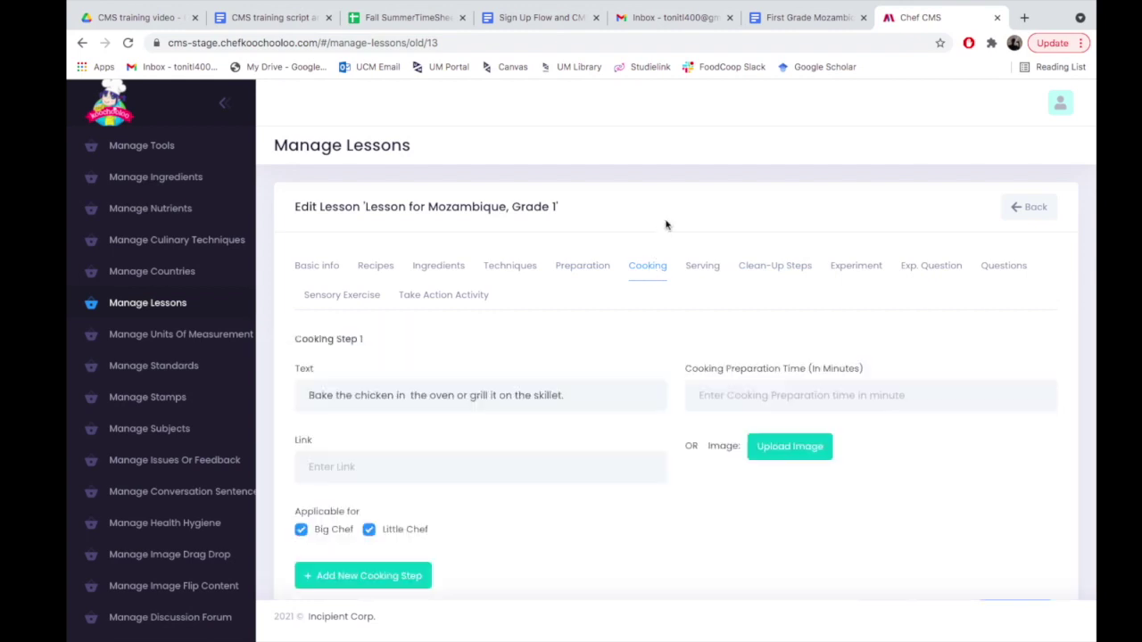
{"action": "left_click", "coordinate": [703, 269]}
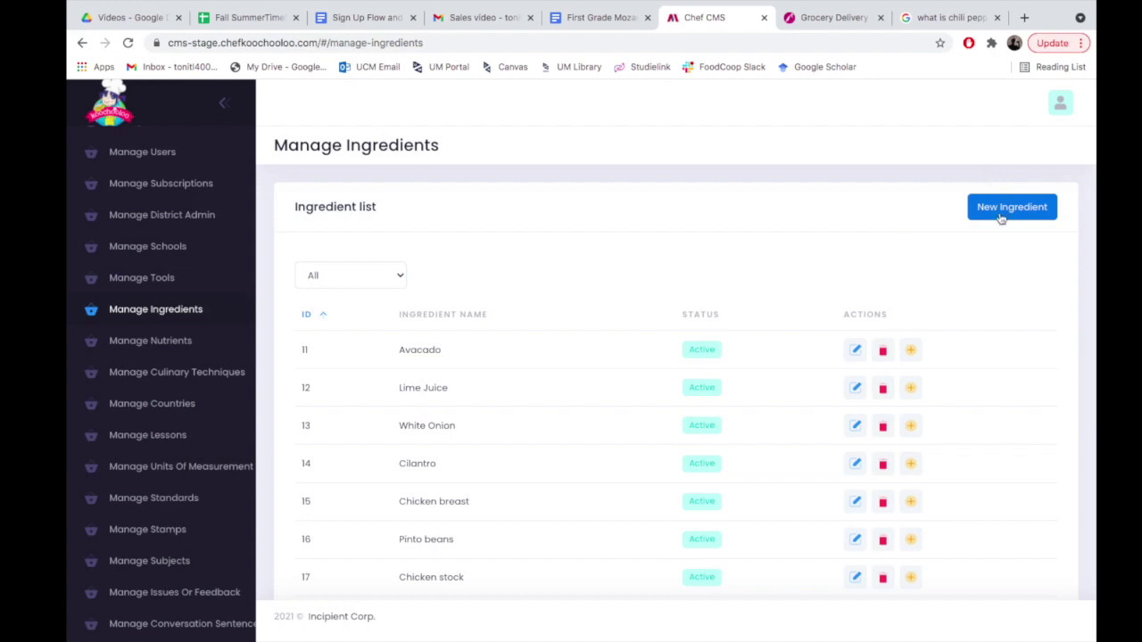
Step: Create a new ingredient named Chili with English as its language
{"action": "left_click", "coordinate": [1006, 207]}
{"action": "type", "text": "Chil"}
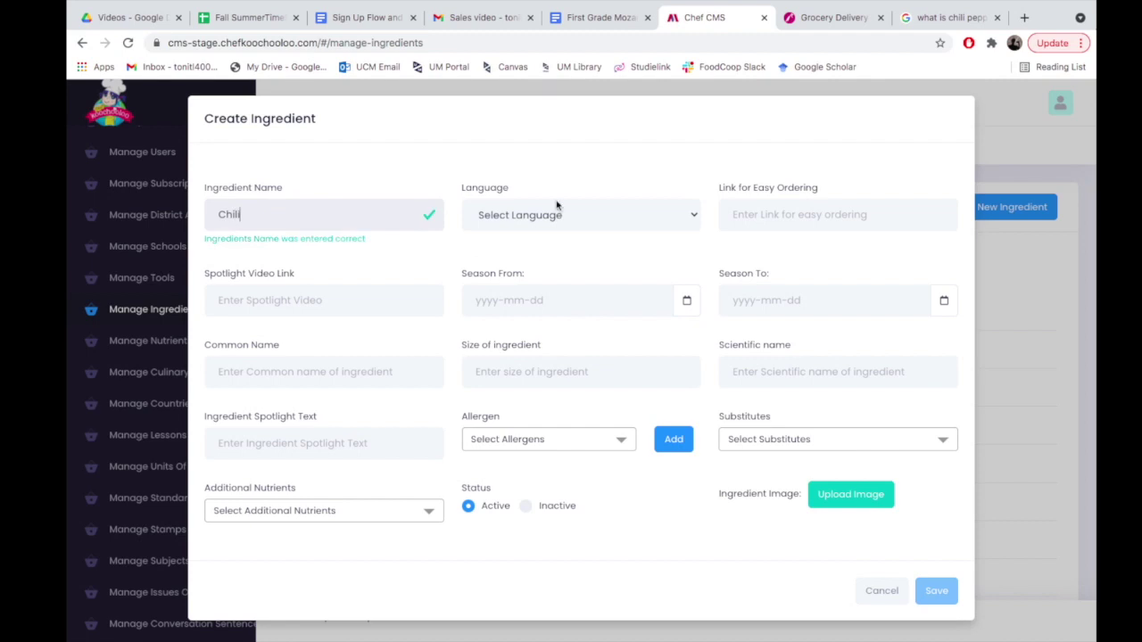
{"action": "left_click", "coordinate": [616, 221]}
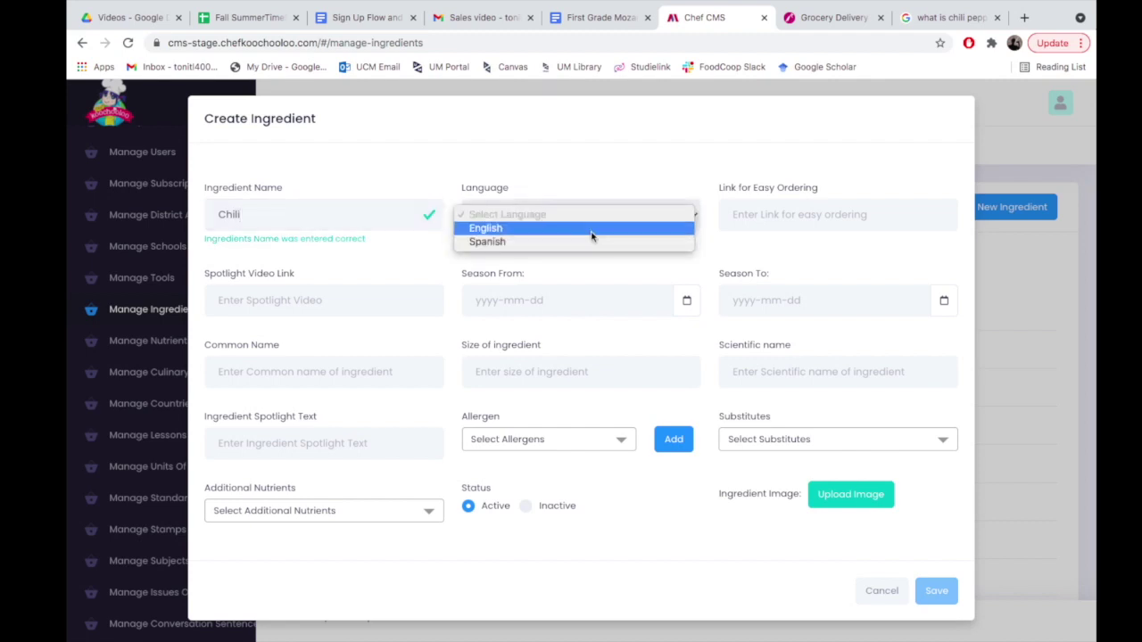
{"action": "left_click", "coordinate": [591, 230]}
Step: Search Amazon Fresh for chili pepper, open the Red Fresno Pepper, 4 oz product and select its web address for the easy-ordering link
{"action": "left_click", "coordinate": [776, 208]}
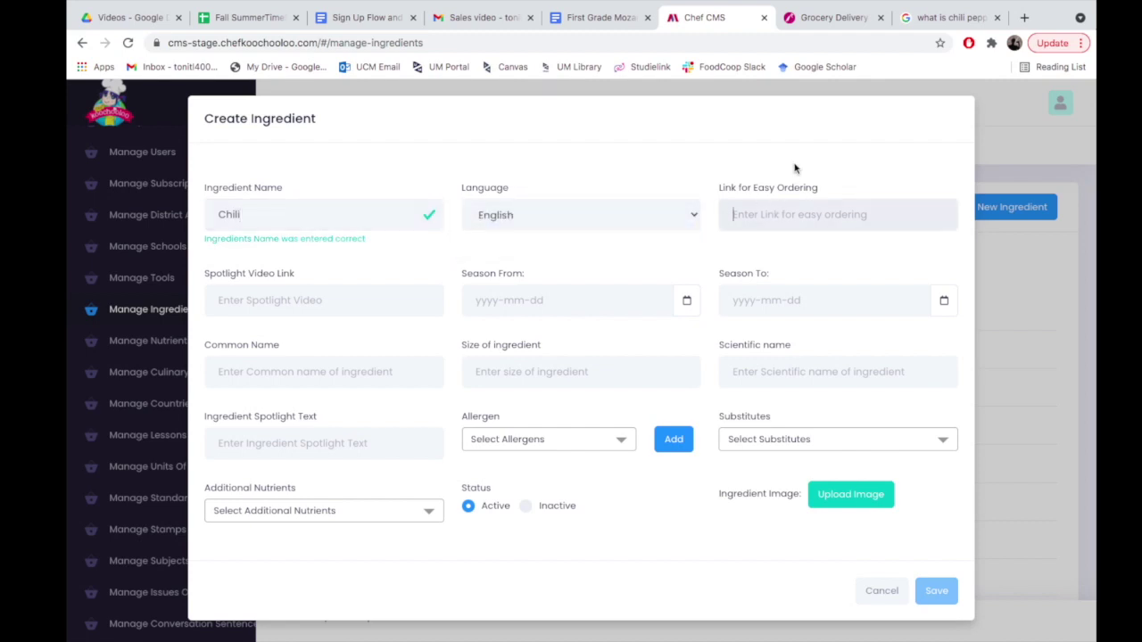
{"action": "left_click", "coordinate": [822, 27]}
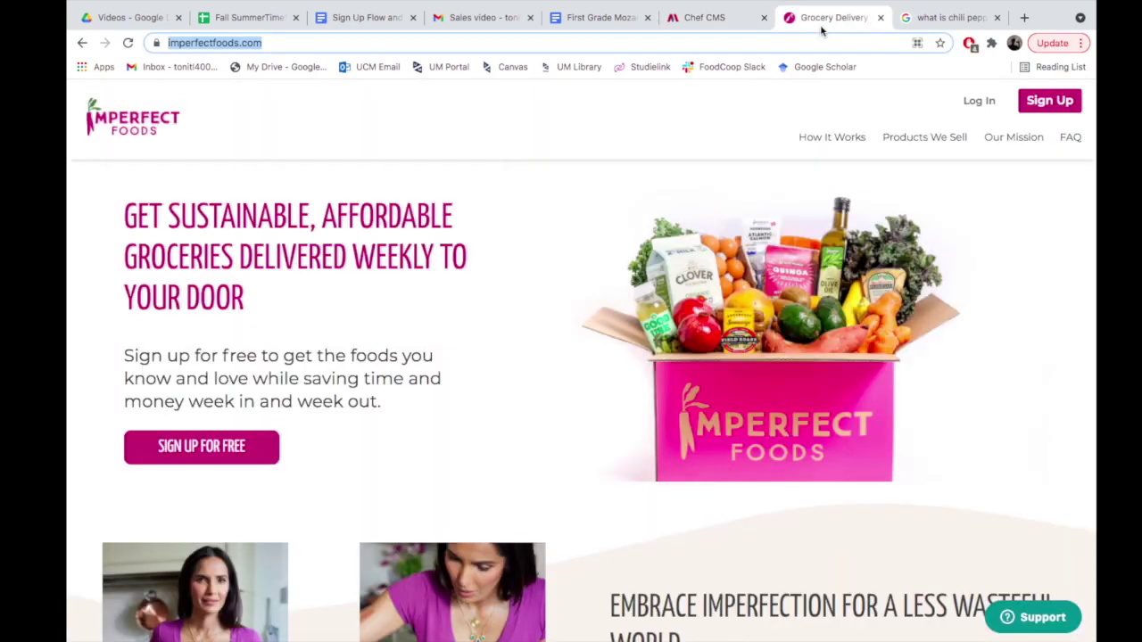
{"action": "left_click", "coordinate": [811, 45]}
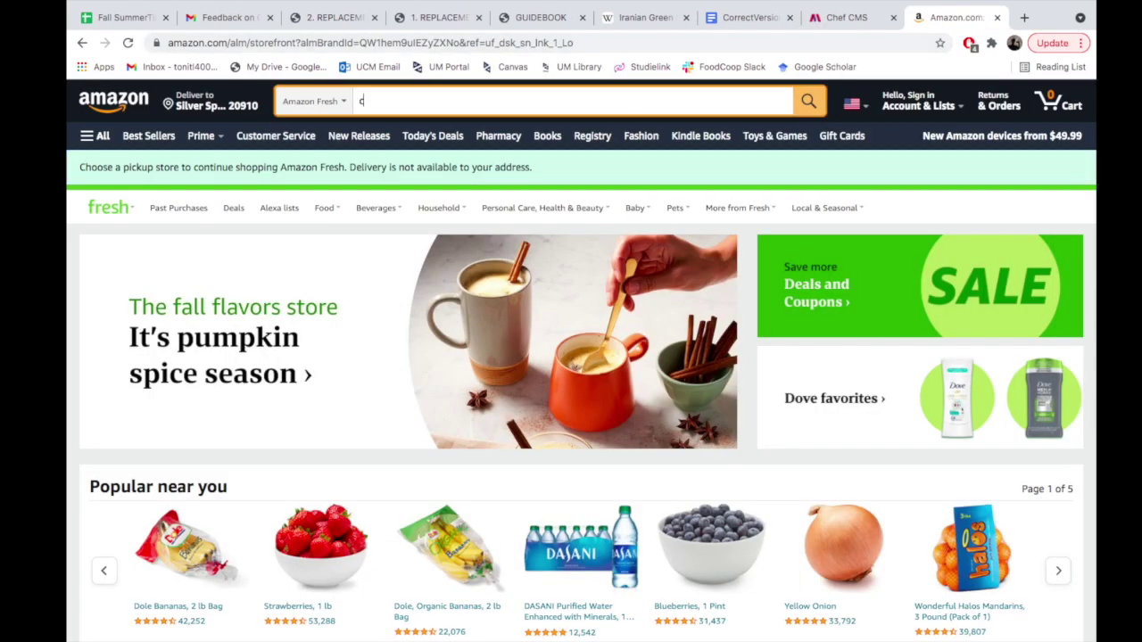
{"action": "type", "text": "chili pepper"}
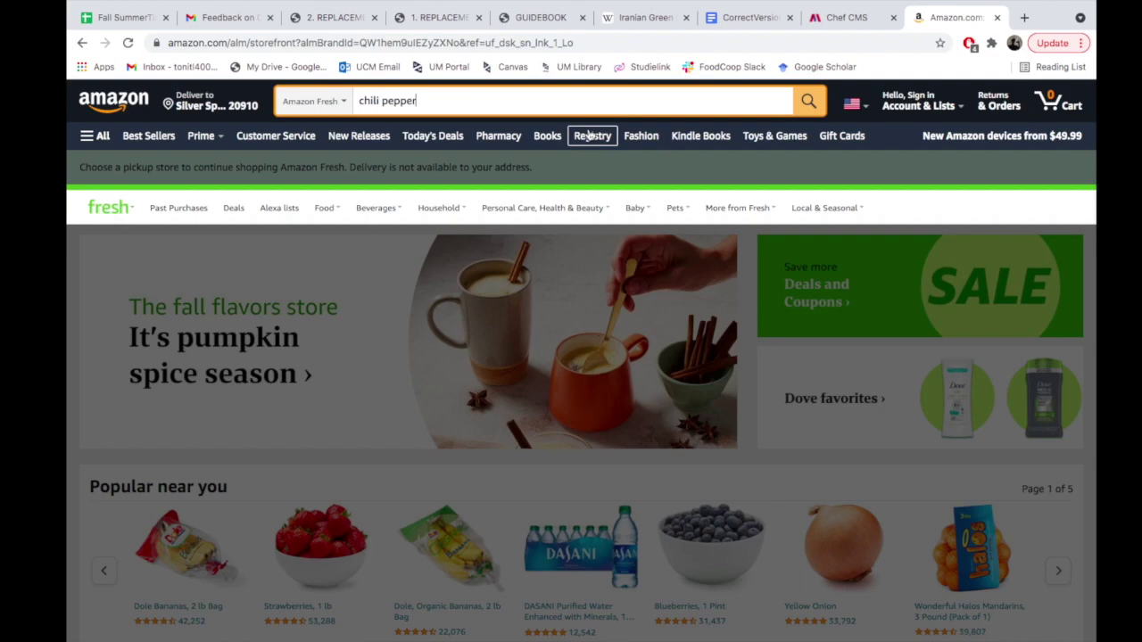
{"action": "key", "text": "Return"}
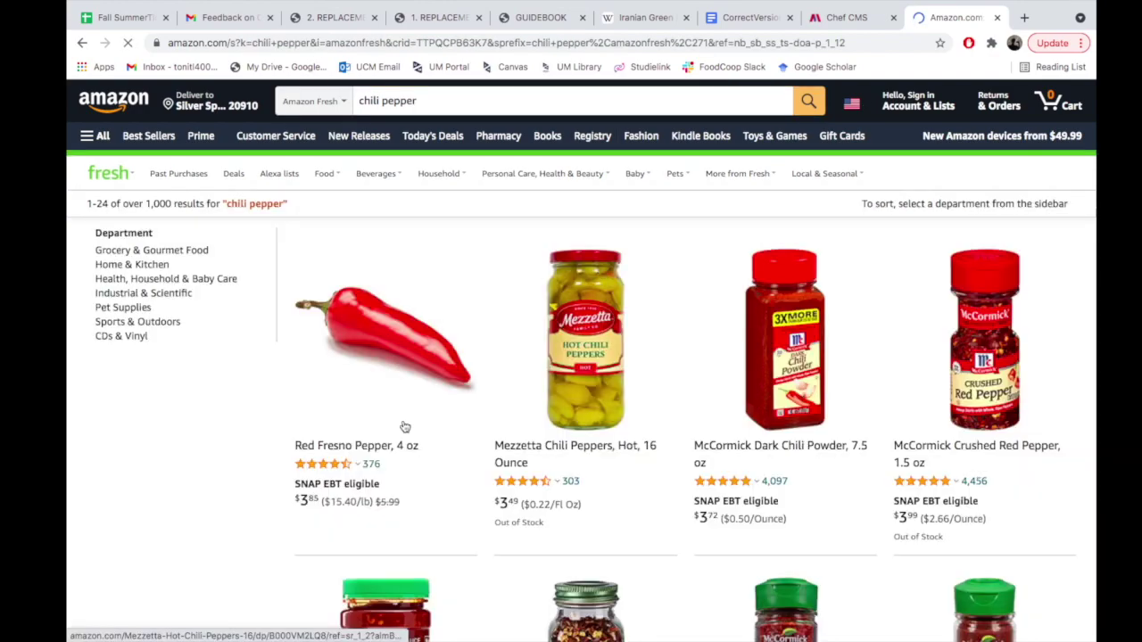
{"action": "left_click", "coordinate": [404, 428]}
{"action": "left_click", "coordinate": [600, 42]}
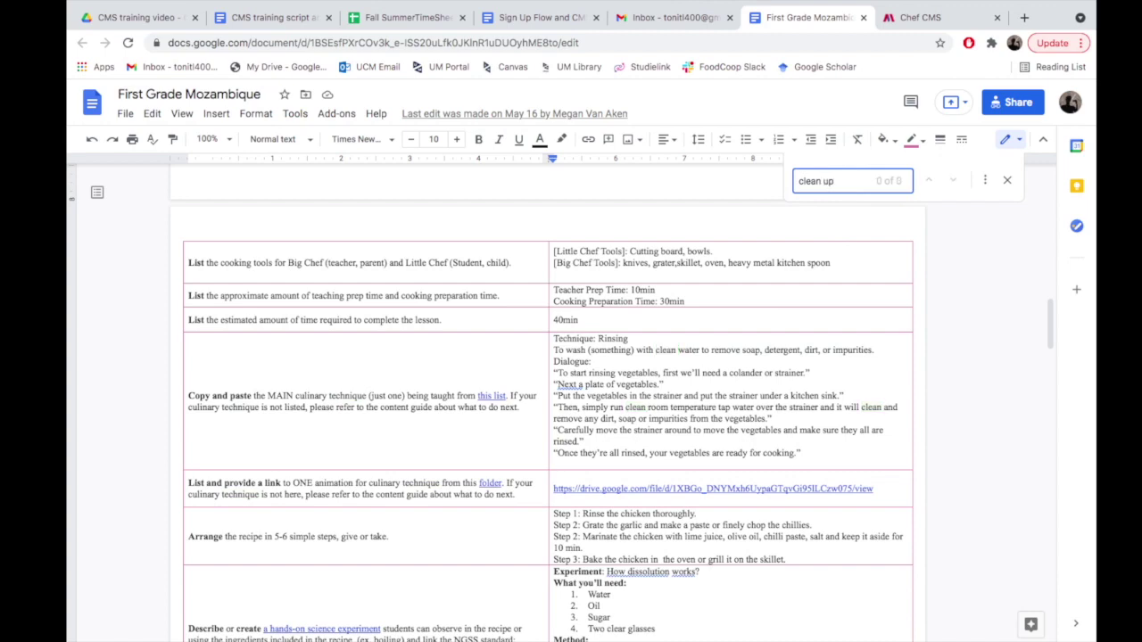
Step: Find the clean-up instructions in the lesson document by searching for "clean" and transfer them into five clean-up steps of the Mozambique lesson
{"action": "left_click", "coordinate": [952, 183]}
{"action": "left_click", "coordinate": [951, 183]}
{"action": "left_click", "coordinate": [952, 183]}
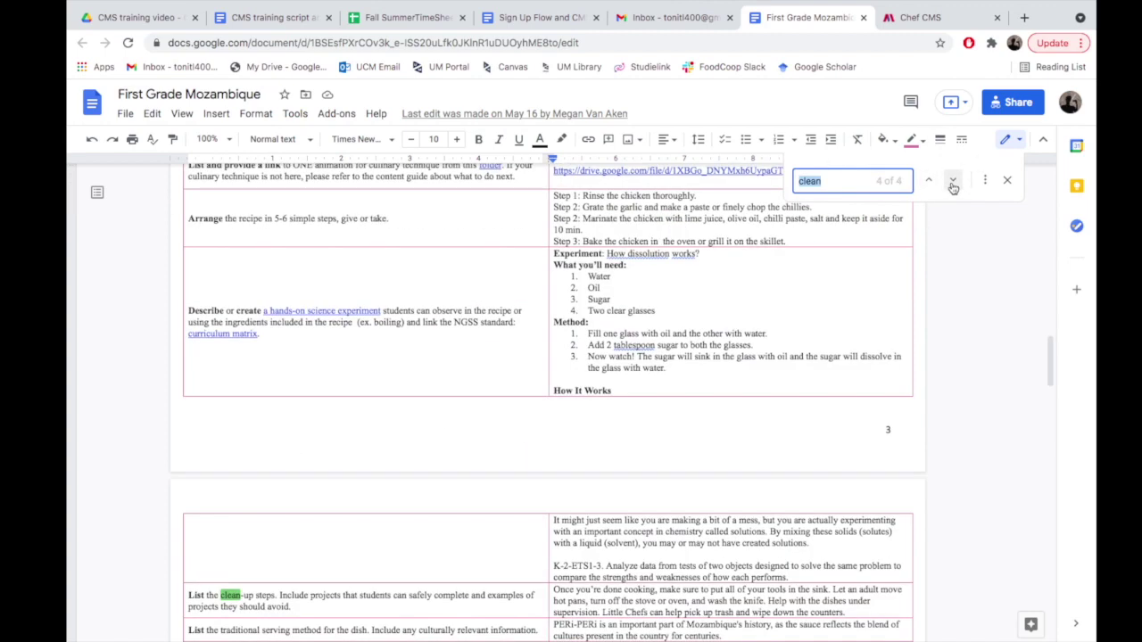
{"action": "scroll", "coordinate": [755, 406], "scroll_direction": "down", "scroll_amount": 3}
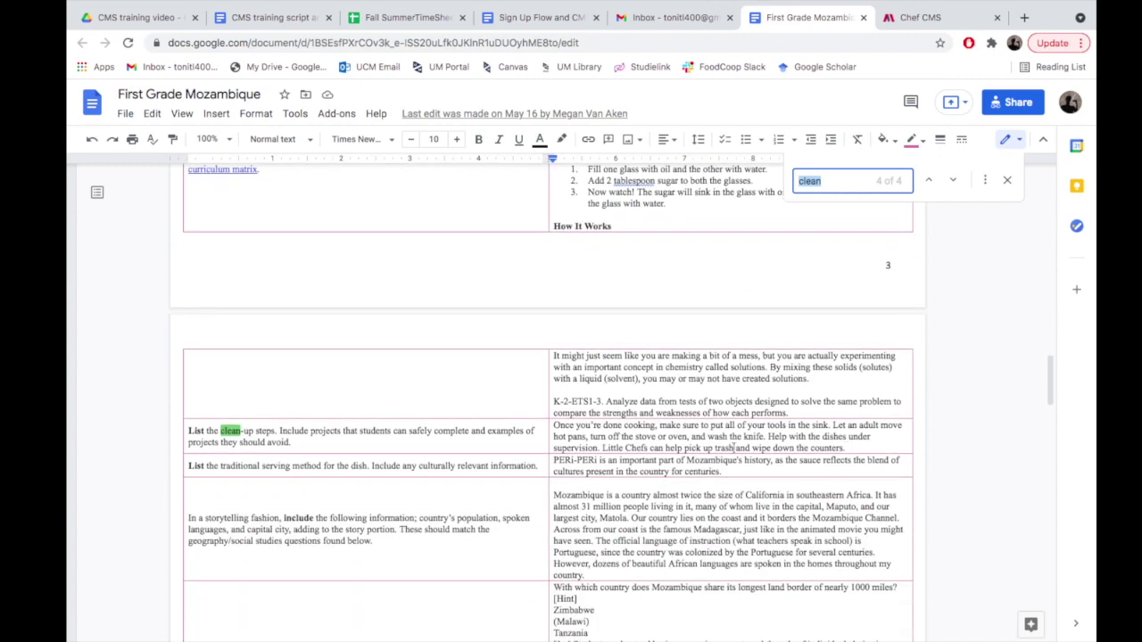
{"action": "left_click_drag", "start_coordinate": [845, 449], "coordinate": [554, 426]}
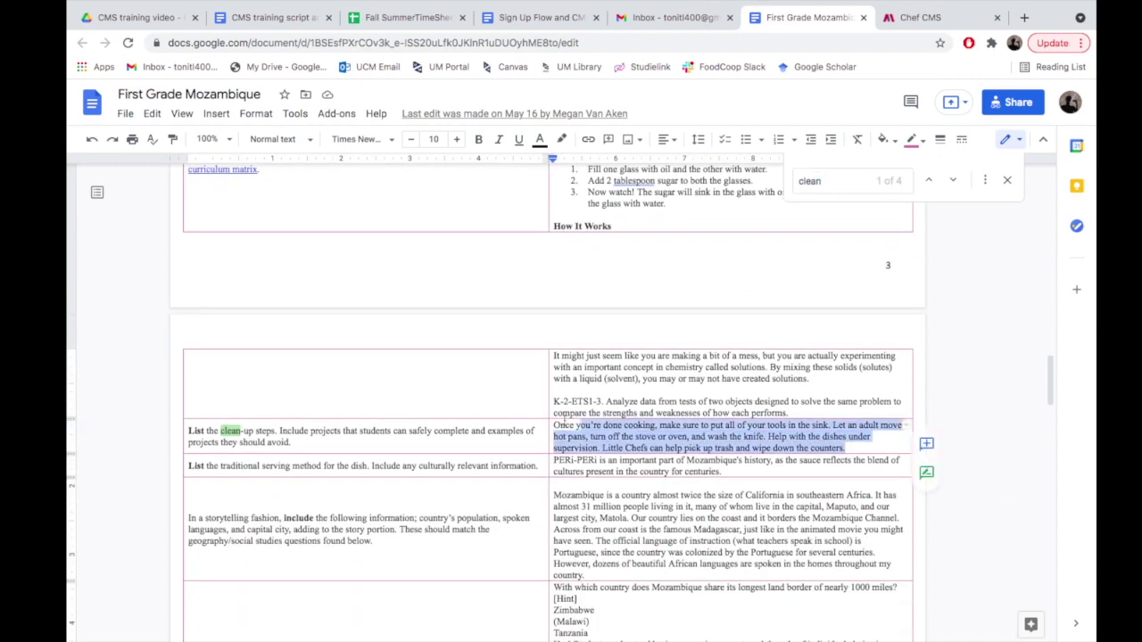
{"action": "left_click", "coordinate": [918, 20]}
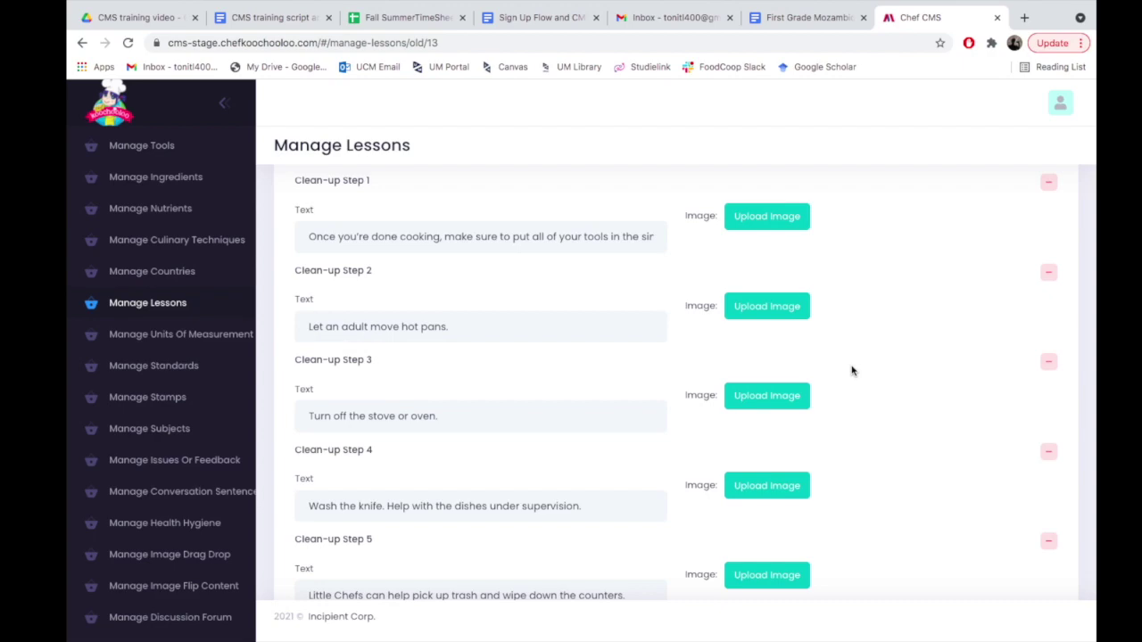
{"action": "scroll", "coordinate": [852, 371], "scroll_direction": "down", "scroll_amount": 2}
{"action": "scroll", "coordinate": [852, 371], "scroll_direction": "up", "scroll_amount": 5}
Step: Locate the dissolution experiment in the lesson document and go through its materials, method and How It Works text
{"action": "key", "text": "ctrl+shift+Tab"}
{"action": "scroll", "coordinate": [439, 474], "scroll_direction": "down", "scroll_amount": 2}
{"action": "left_click_drag", "start_coordinate": [553, 346], "coordinate": [612, 483]}
{"action": "scroll", "coordinate": [612, 484], "scroll_direction": "down", "scroll_amount": 4}
{"action": "left_click", "coordinate": [823, 467]}
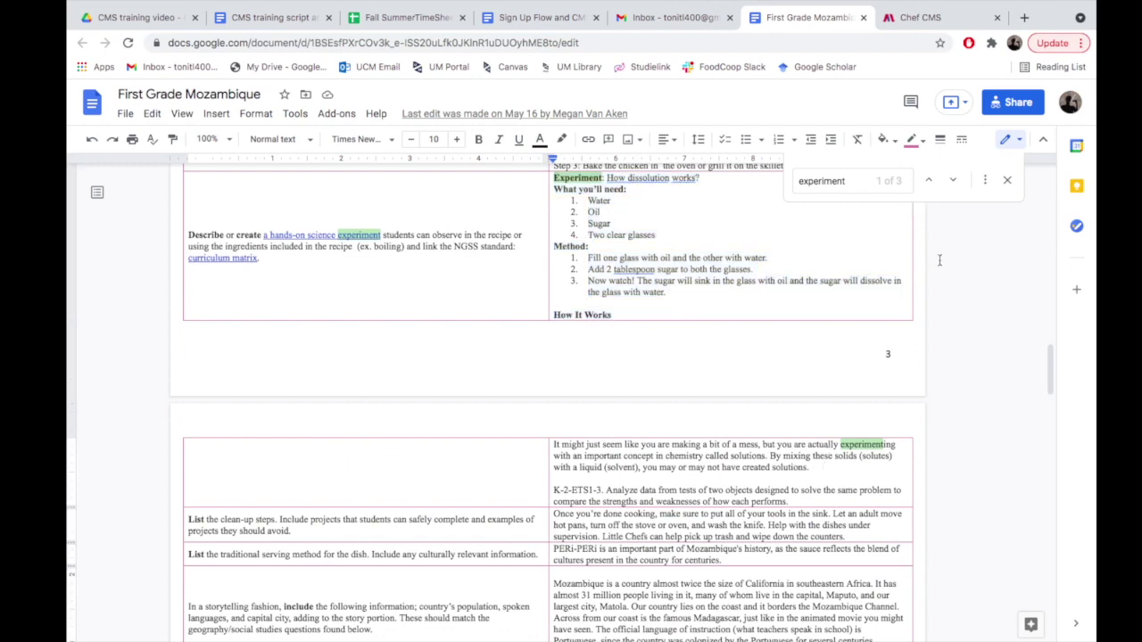
Step: Fill the lesson's Experiment section with the document's description, the fact about mixing solutes with a solvent, and four oil, water and sugar steps
{"action": "key", "text": "ctrl+Tab"}
{"action": "left_click", "coordinate": [741, 344]}
{"action": "scroll", "coordinate": [659, 354], "scroll_direction": "down", "scroll_amount": 3}
{"action": "left_click", "coordinate": [659, 353]}
{"action": "scroll", "coordinate": [659, 354], "scroll_direction": "down", "scroll_amount": 3}
{"action": "key", "text": "ctrl+shift+Tab"}
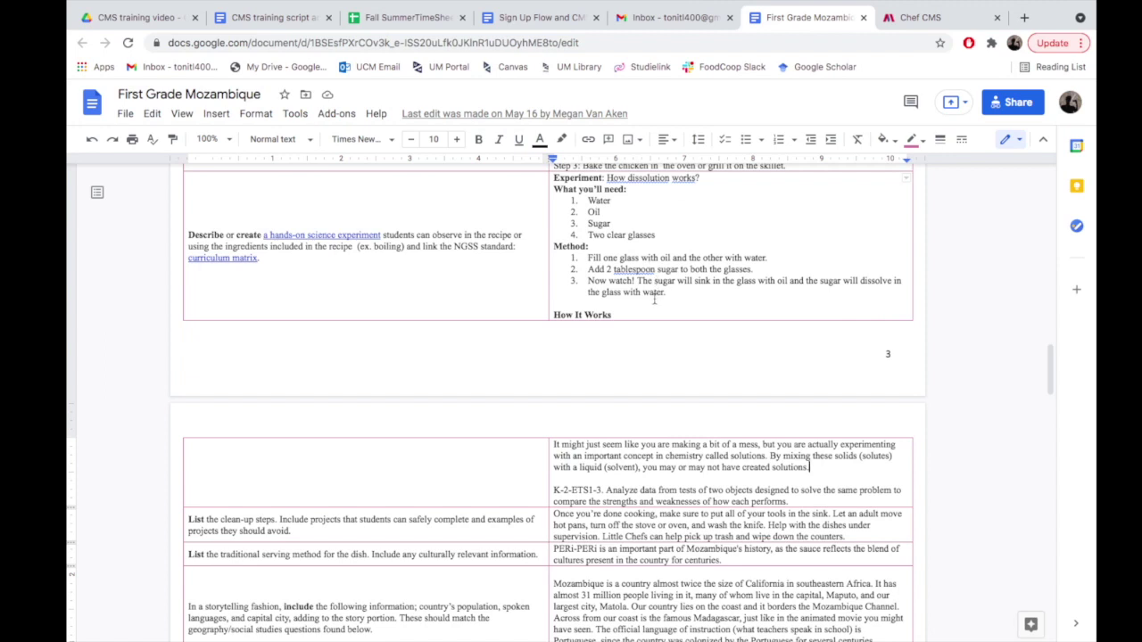
{"action": "left_click", "coordinate": [905, 20]}
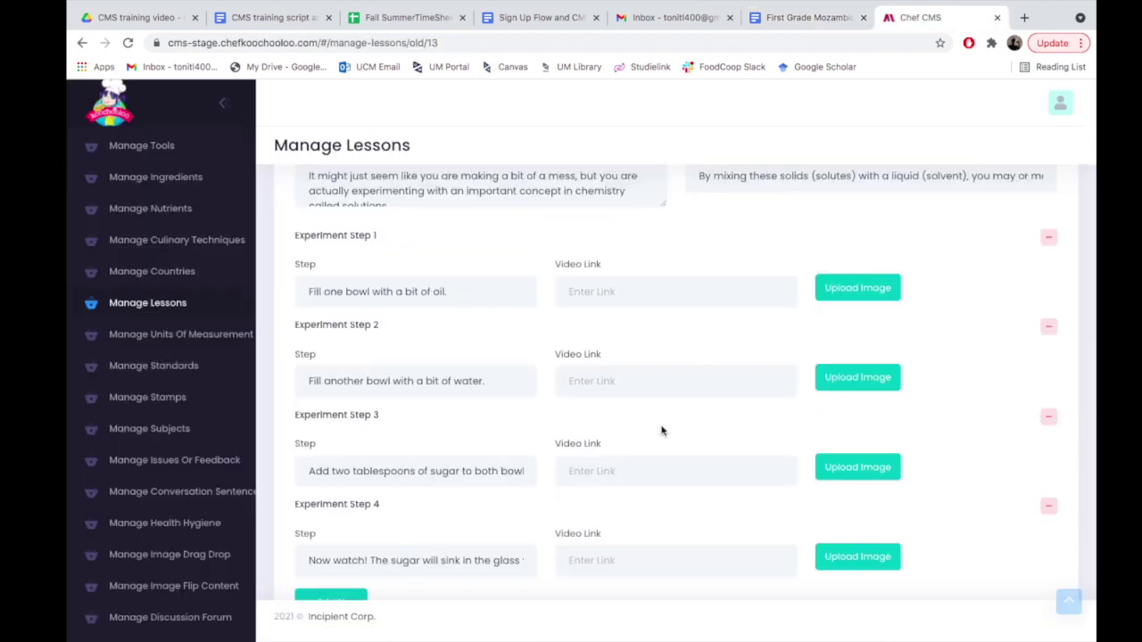
{"action": "scroll", "coordinate": [661, 430], "scroll_direction": "down", "scroll_amount": 3}
{"action": "key", "text": "Return"}
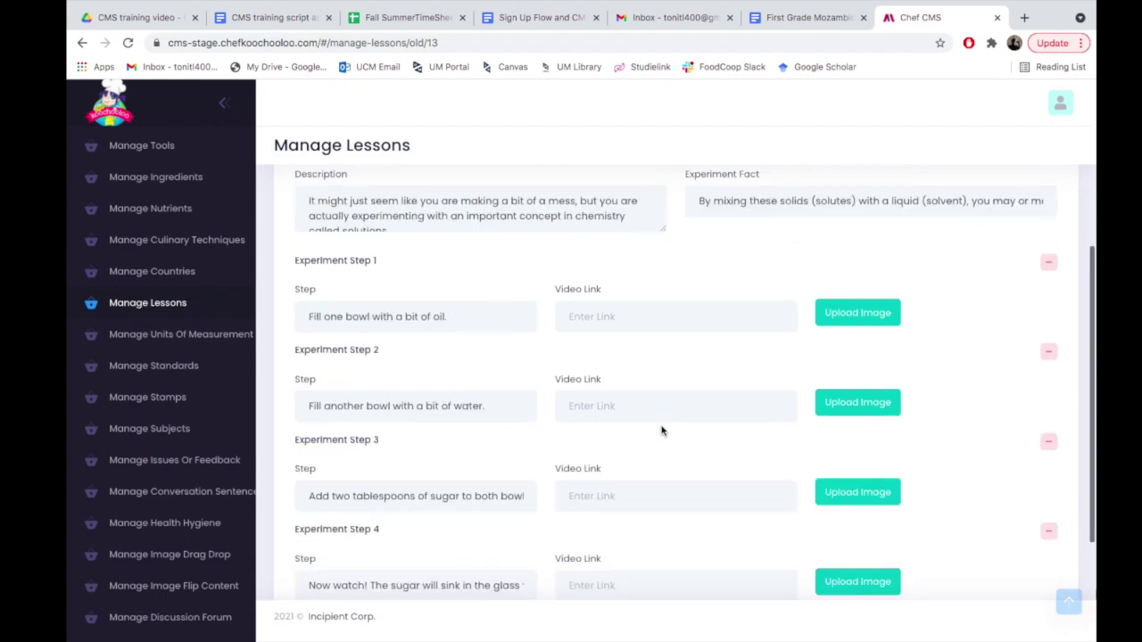
Step: Write the lesson's experiment question based on the document's experiment, beginning "What is dissolution and how"
{"action": "left_click", "coordinate": [796, 20]}
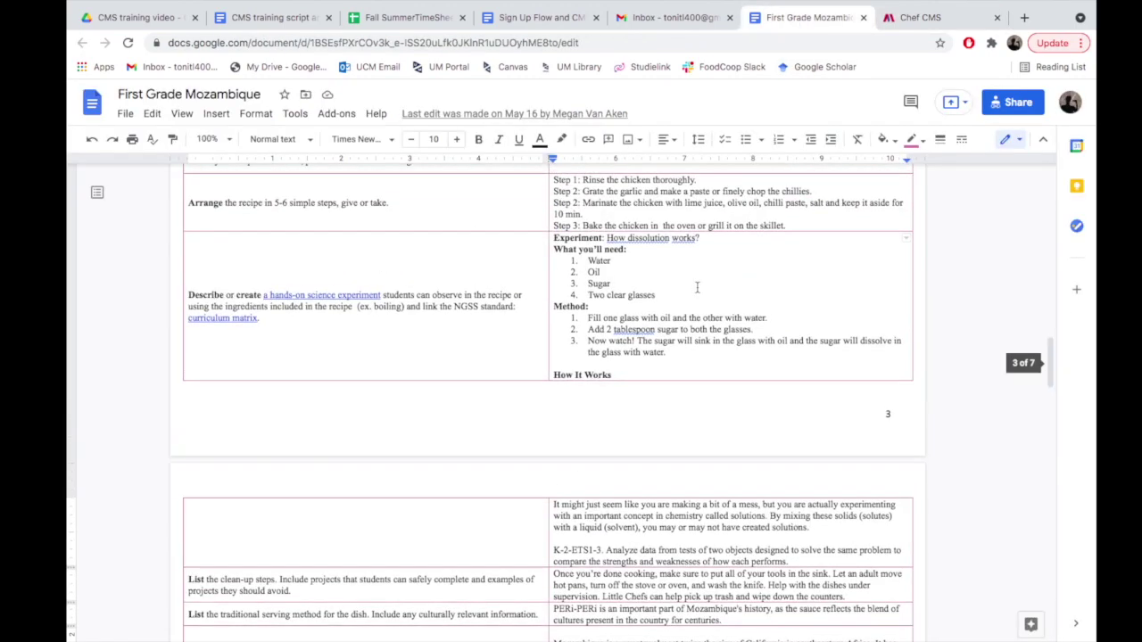
{"action": "left_click", "coordinate": [879, 23]}
{"action": "type", "text": "How does diss"}
{"action": "left_click_drag", "start_coordinate": [408, 375], "coordinate": [268, 374]}
{"action": "type", "text": "What is dissolution and how doe"}
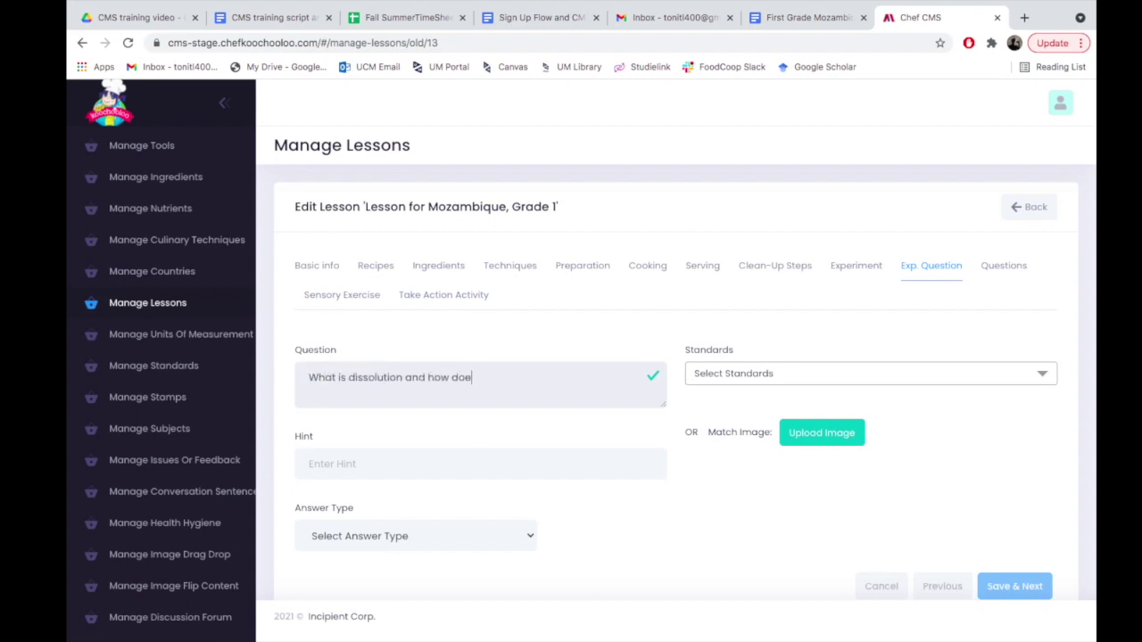
Step: Enter the document's first ELA question, "Where was our chef of the day from?", in the lesson's Questions as an ELA question with multiple selection
{"action": "left_click", "coordinate": [1004, 265]}
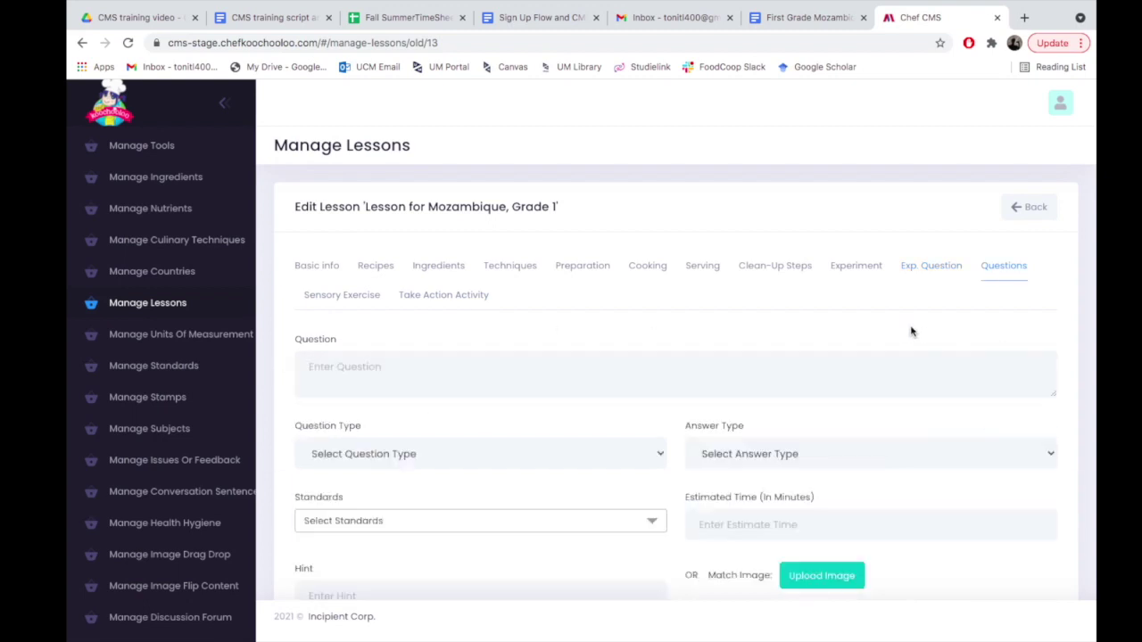
{"action": "scroll", "coordinate": [784, 332], "scroll_direction": "down", "scroll_amount": 3}
{"action": "scroll", "coordinate": [785, 332], "scroll_direction": "up", "scroll_amount": 3}
{"action": "left_click", "coordinate": [807, 18]}
{"action": "scroll", "coordinate": [719, 337], "scroll_direction": "down", "scroll_amount": 10}
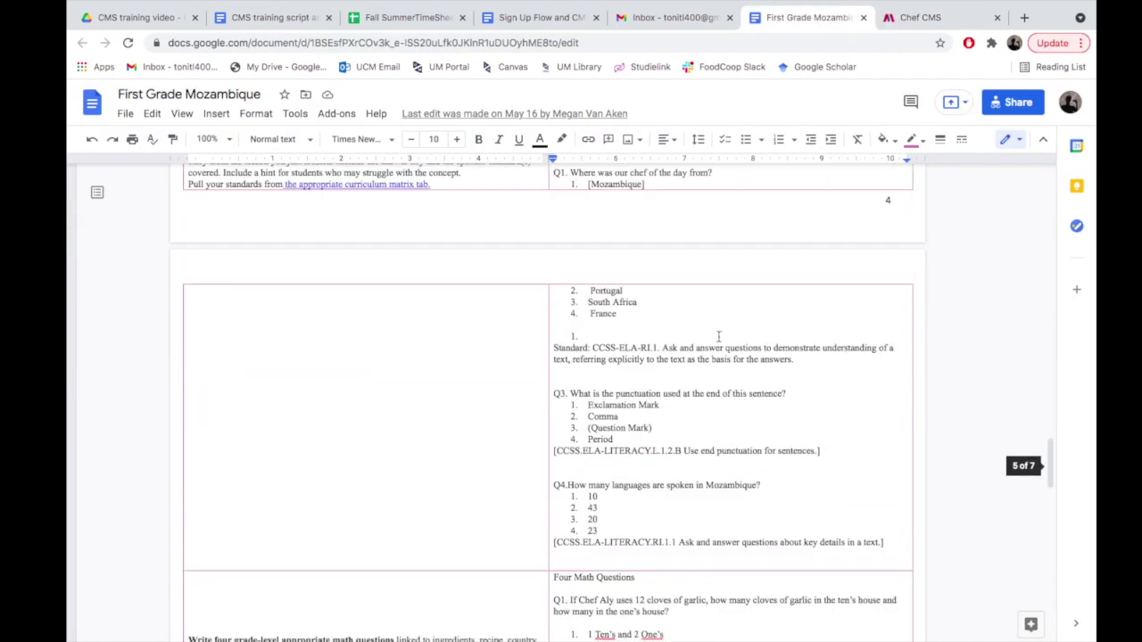
{"action": "scroll", "coordinate": [718, 337], "scroll_direction": "up", "scroll_amount": 3}
{"action": "left_click", "coordinate": [910, 23]}
{"action": "left_click", "coordinate": [451, 344]}
{"action": "left_click", "coordinate": [451, 347]}
{"action": "left_click", "coordinate": [440, 252]}
{"action": "type", "text": "Where was our chef of the day from?"}
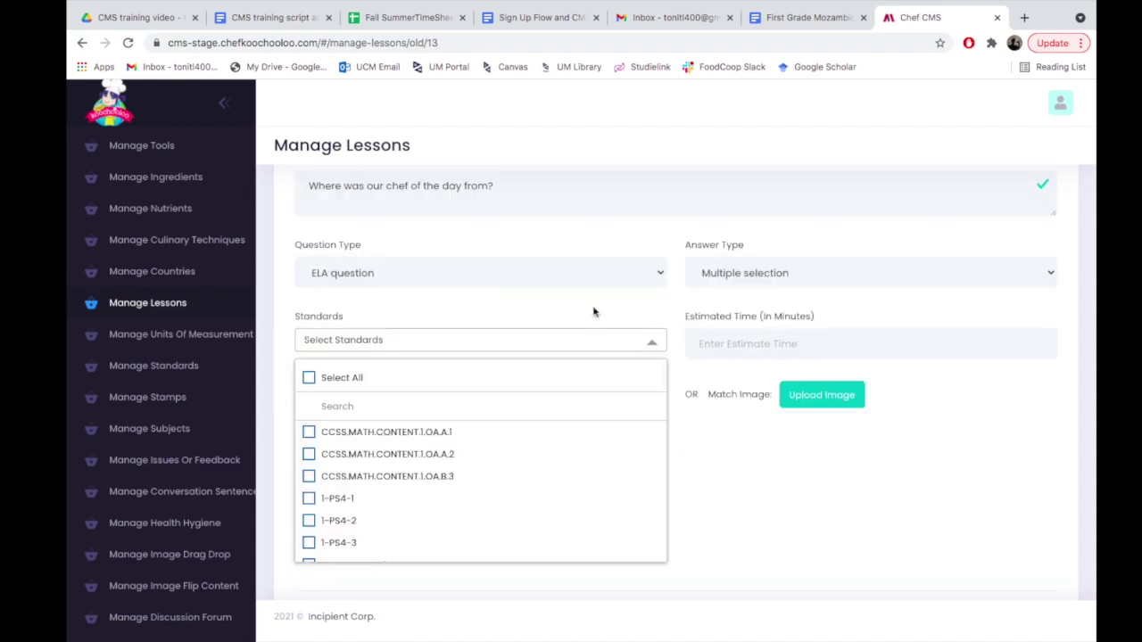
Step: Assign the document's standard CCSS-ELA-RI.1 to the chef question and set its estimated time to 1 minute
{"action": "left_click", "coordinate": [807, 17]}
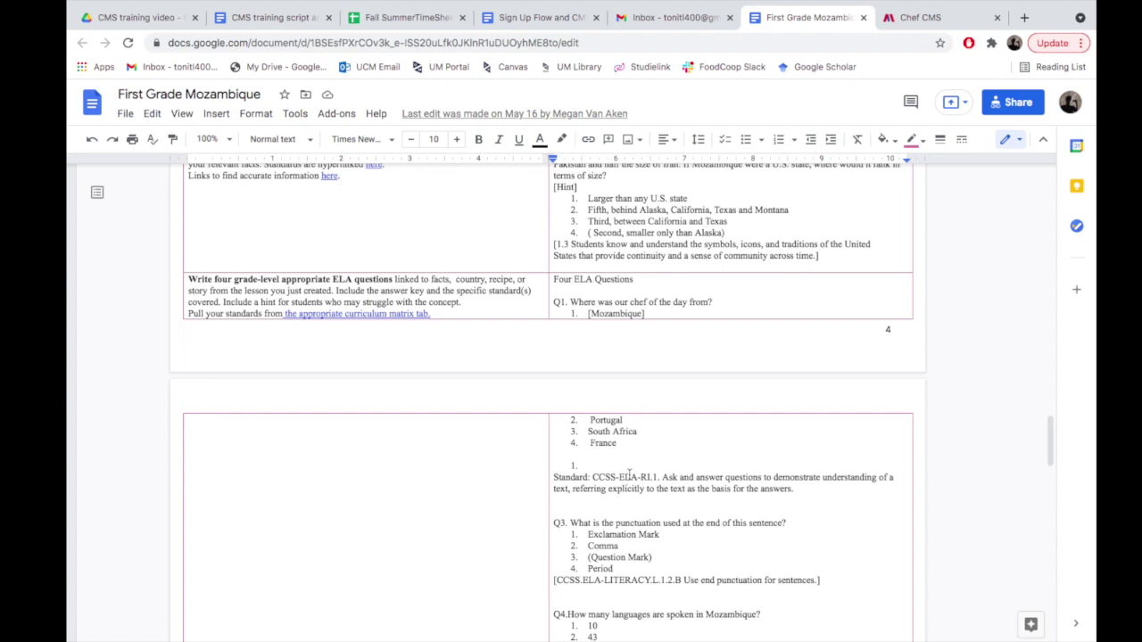
{"action": "key", "text": "ctrl+Tab"}
{"action": "scroll", "coordinate": [448, 437], "scroll_direction": "down", "scroll_amount": 5}
{"action": "scroll", "coordinate": [401, 457], "scroll_direction": "up", "scroll_amount": 1}
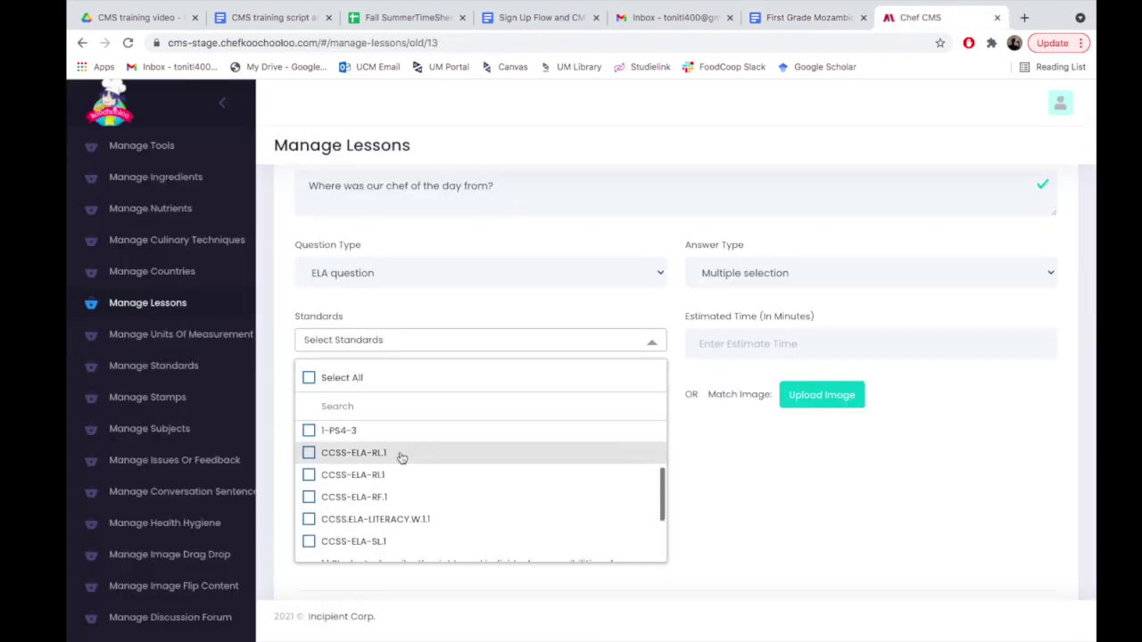
{"action": "left_click", "coordinate": [402, 457]}
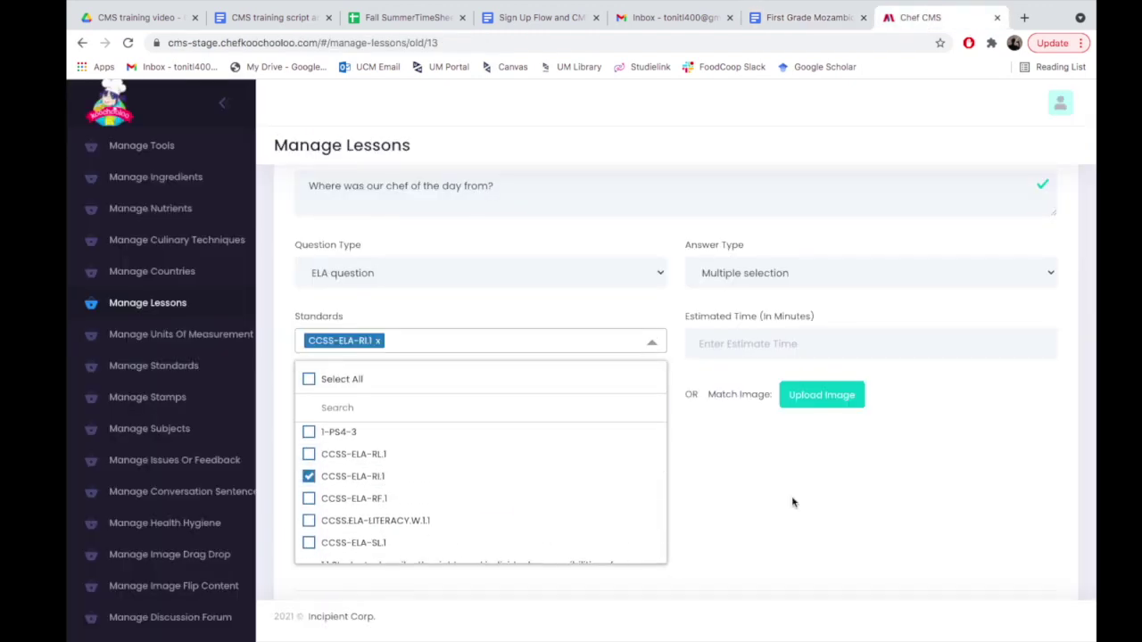
{"action": "left_click", "coordinate": [791, 500]}
{"action": "left_click", "coordinate": [818, 344]}
{"action": "type", "text": "1"}
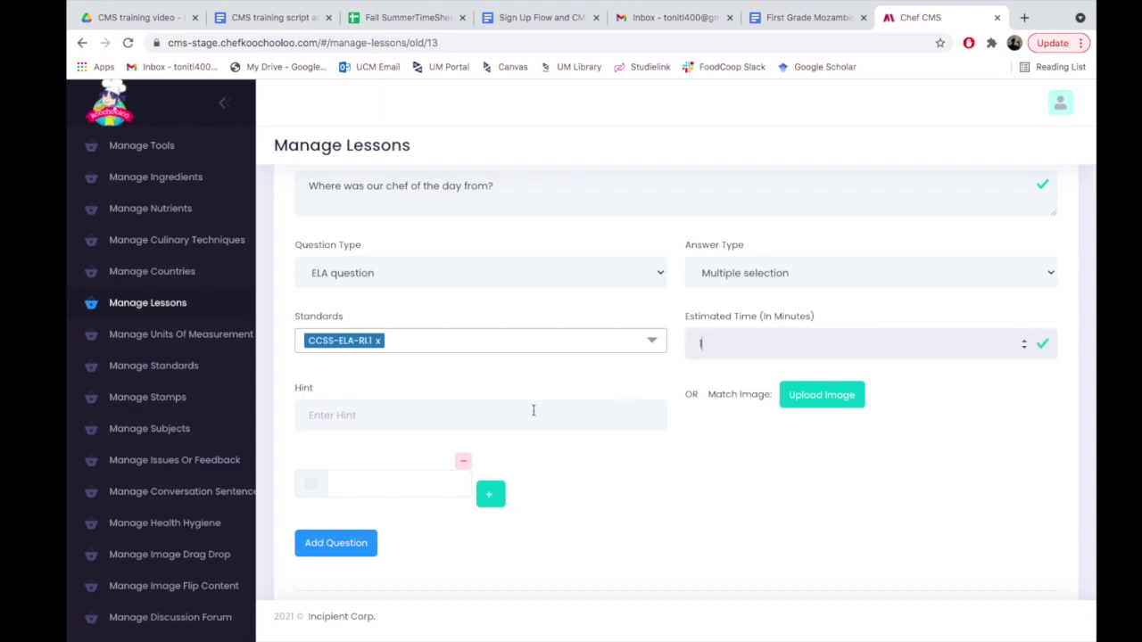
Step: Add the answer options Mozambique, Portugal, South Africa and France to the chef question, following the lesson document
{"action": "left_click", "coordinate": [416, 485]}
{"action": "left_click", "coordinate": [357, 512]}
{"action": "left_click", "coordinate": [490, 494]}
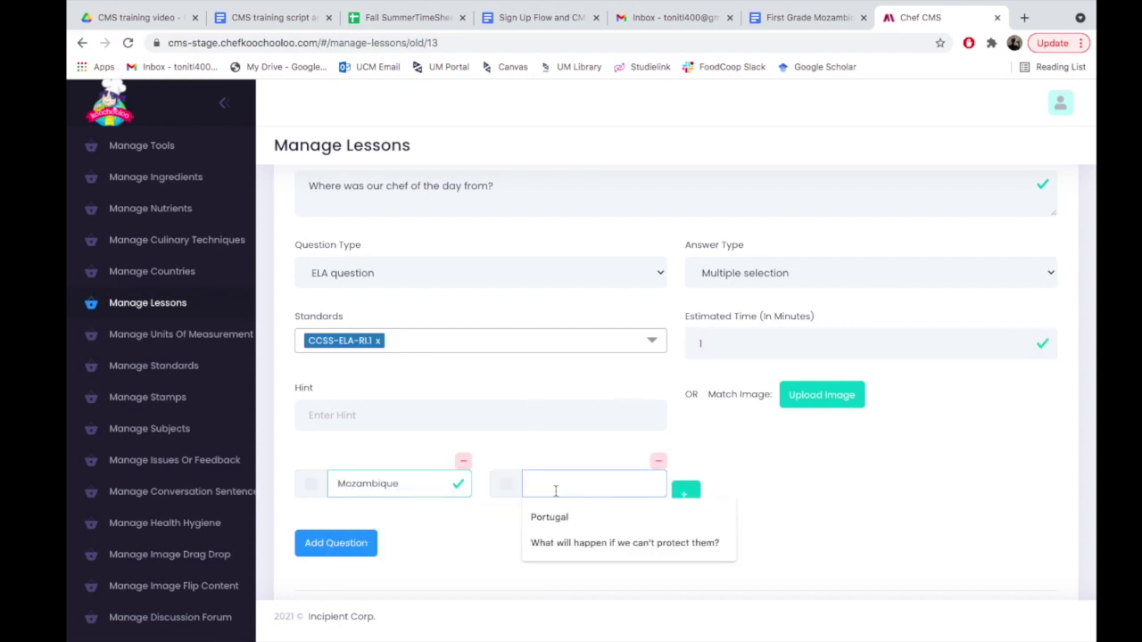
{"action": "left_click", "coordinate": [809, 13]}
{"action": "left_click", "coordinate": [918, 17]}
{"action": "type", "text": "Portug"}
{"action": "left_click", "coordinate": [551, 516]}
{"action": "left_click", "coordinate": [686, 494]}
{"action": "type", "text": "South Afric"}
{"action": "left_click", "coordinate": [754, 517]}
{"action": "left_click", "coordinate": [879, 495]}
{"action": "type", "text": "France"}
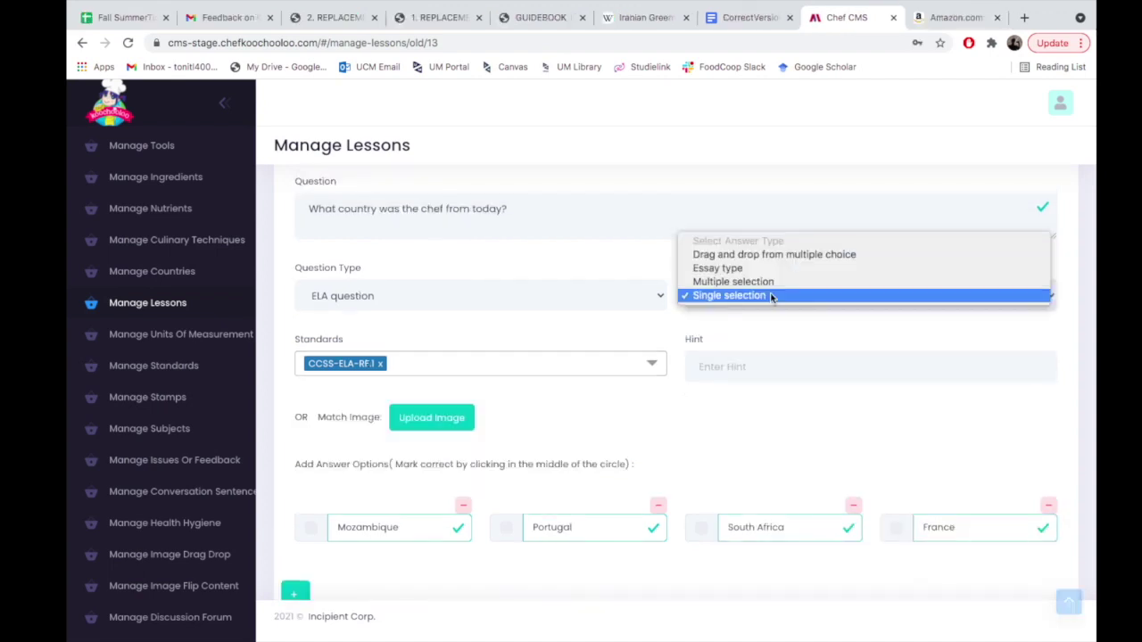